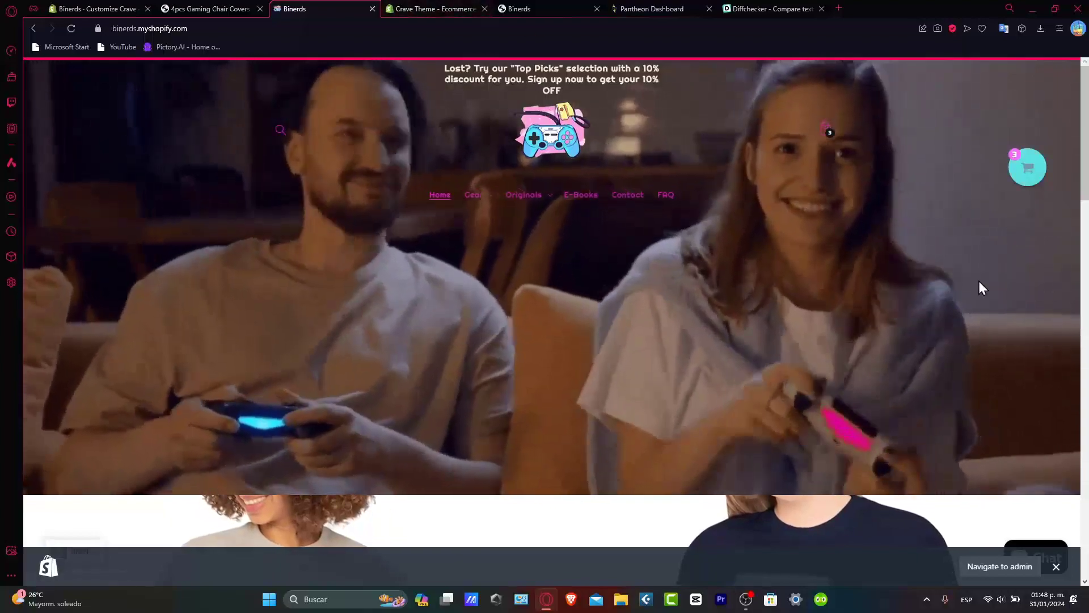
- Scroll up and down through the Binerds storefront home page to review its sections
scroll(979, 281, down, 10)
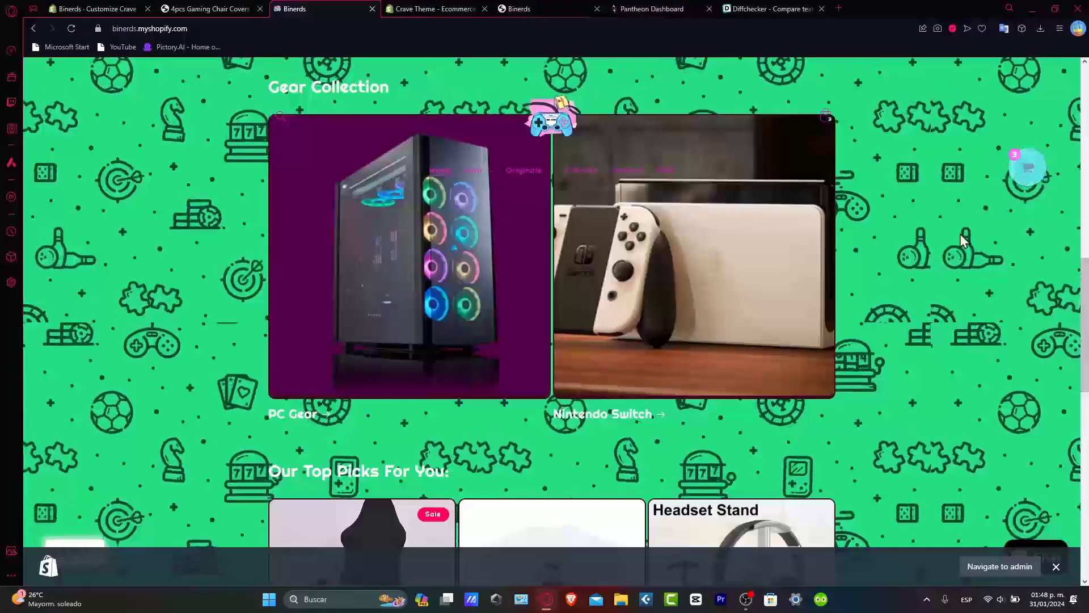
scroll(962, 241, down, 8)
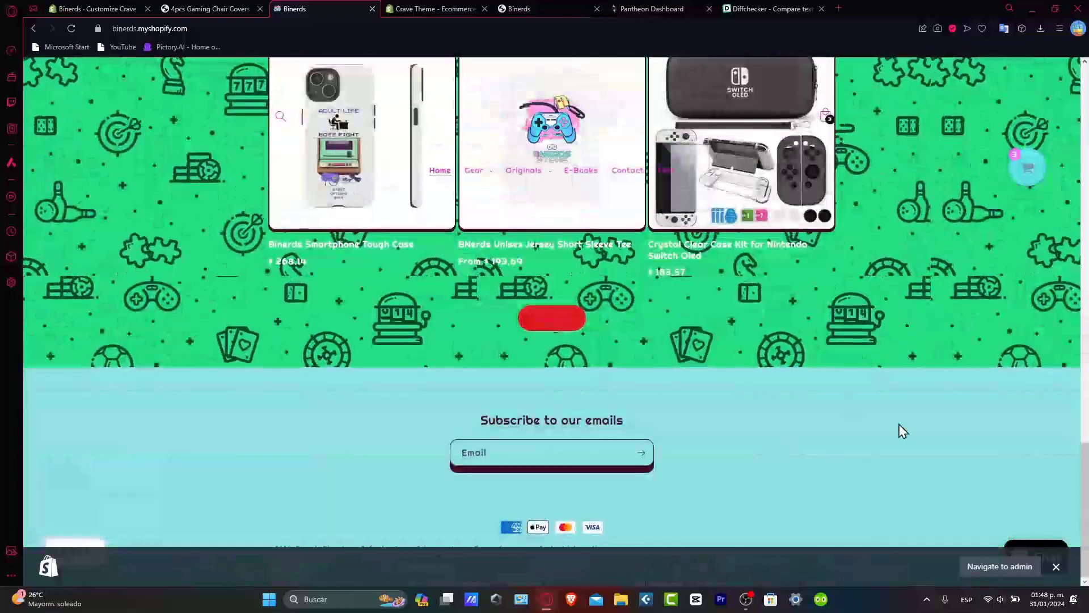
scroll(810, 406, up, 15)
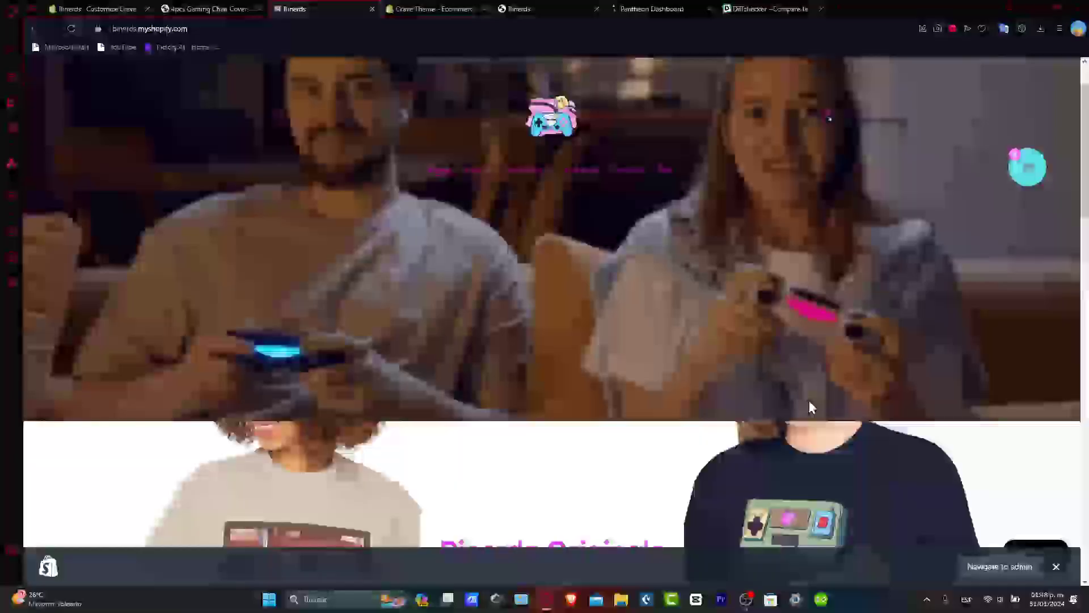
scroll(810, 407, down, 8)
scroll(809, 408, up, 6)
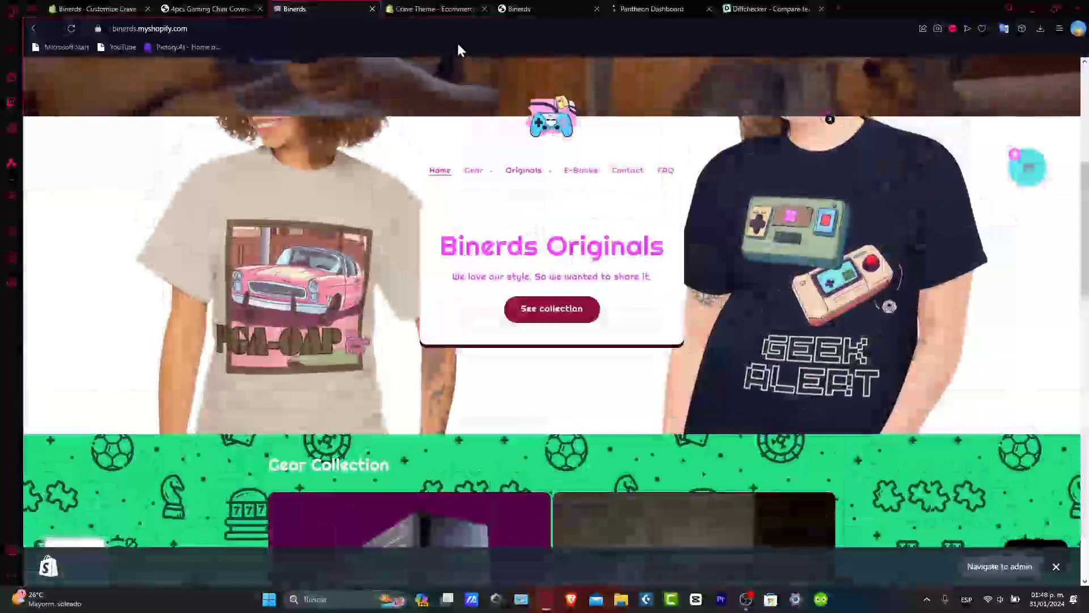
- Leave the theme editor for the store's Themes list in Shopify admin
click(434, 8)
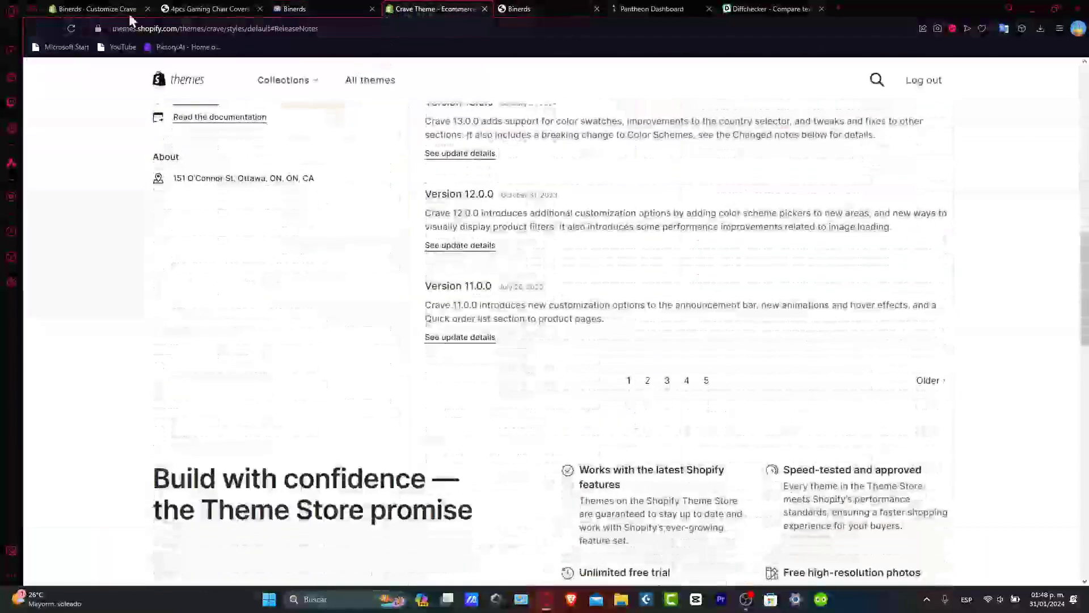
click(130, 13)
click(43, 71)
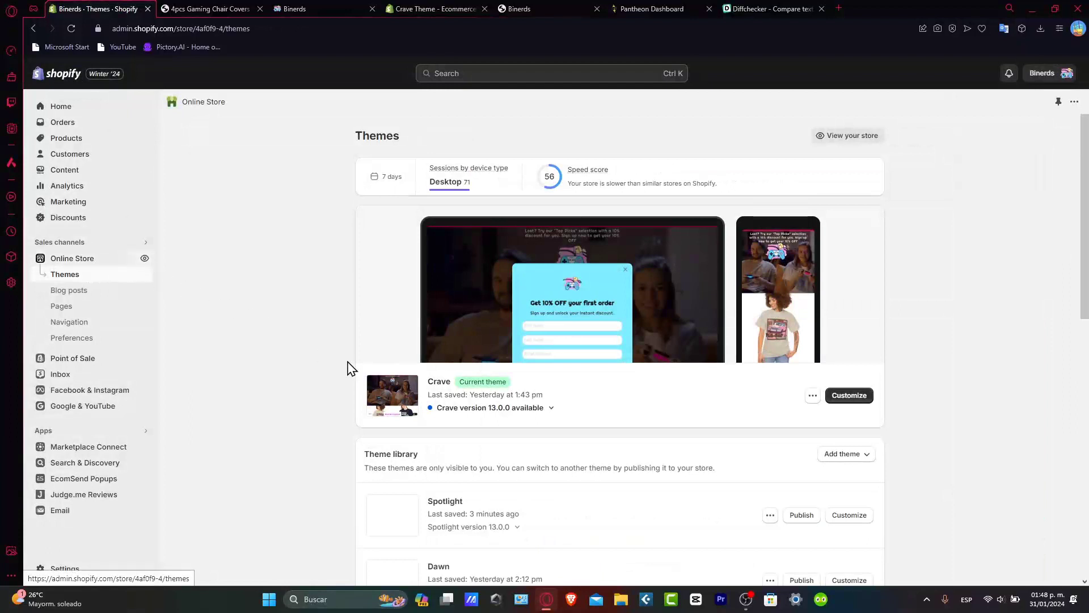
- Open the Crave 13.0.0 update details and highlight the warning that code changes won't carry over
click(549, 418)
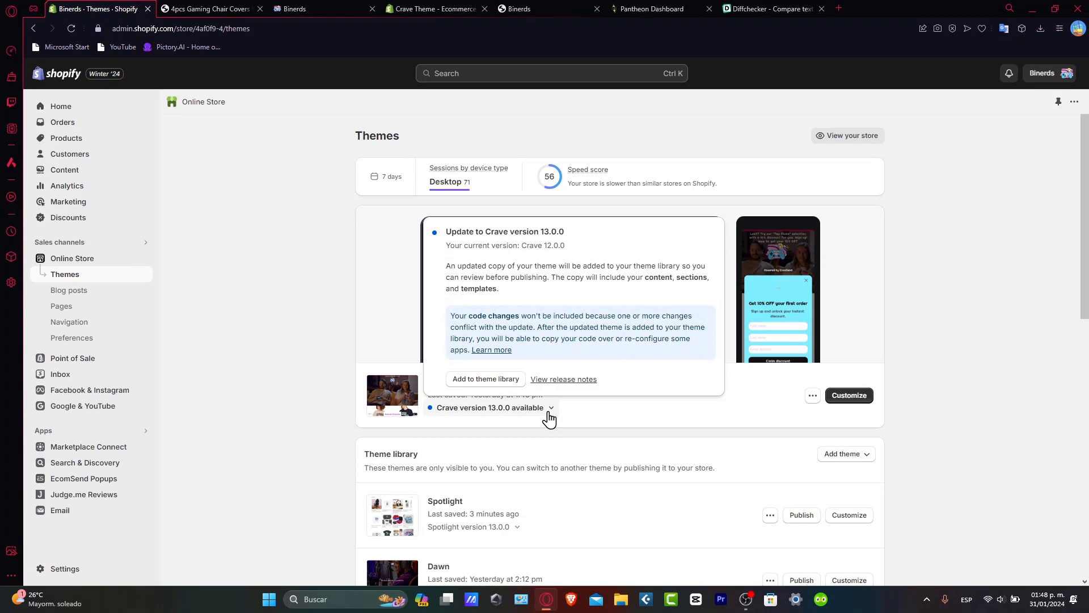
drag(553, 267, 594, 285)
drag(546, 316, 465, 341)
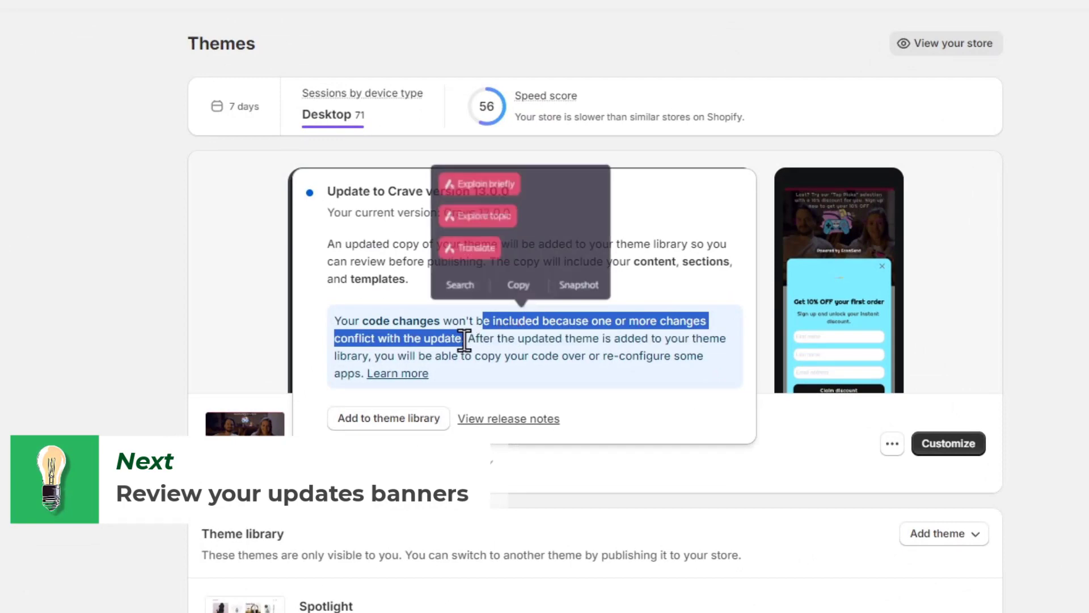
click(372, 321)
drag(372, 321, 452, 321)
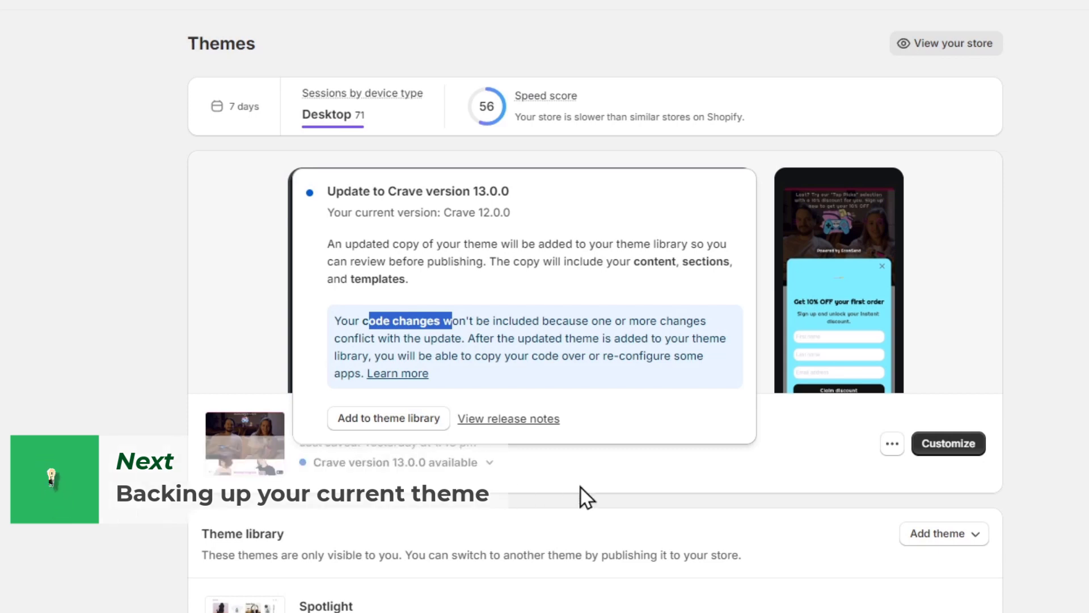
- Close the update details and duplicate the current Crave theme as a backup
click(672, 486)
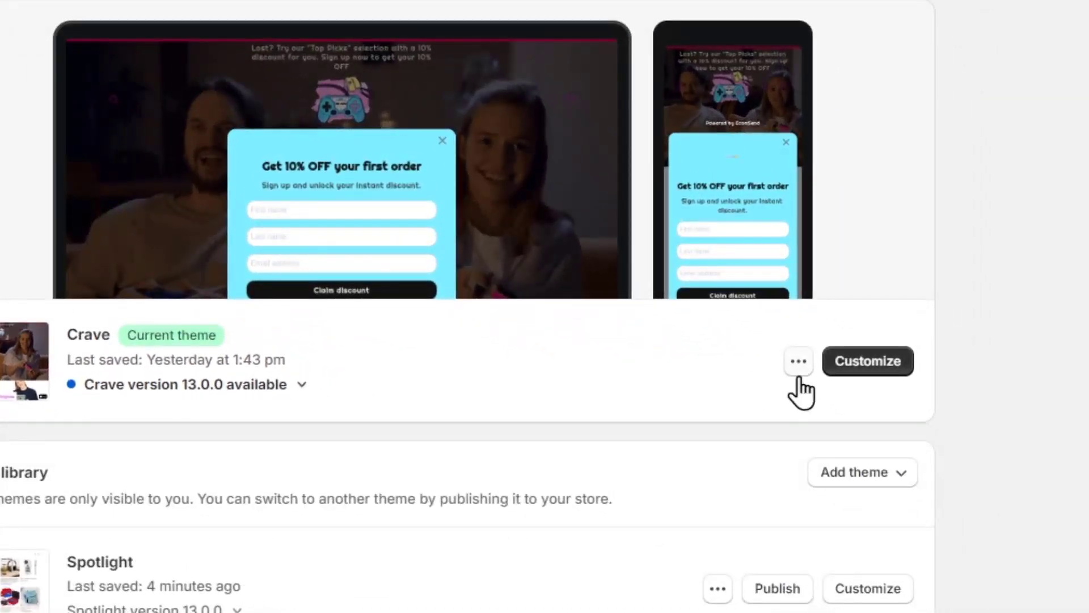
click(798, 363)
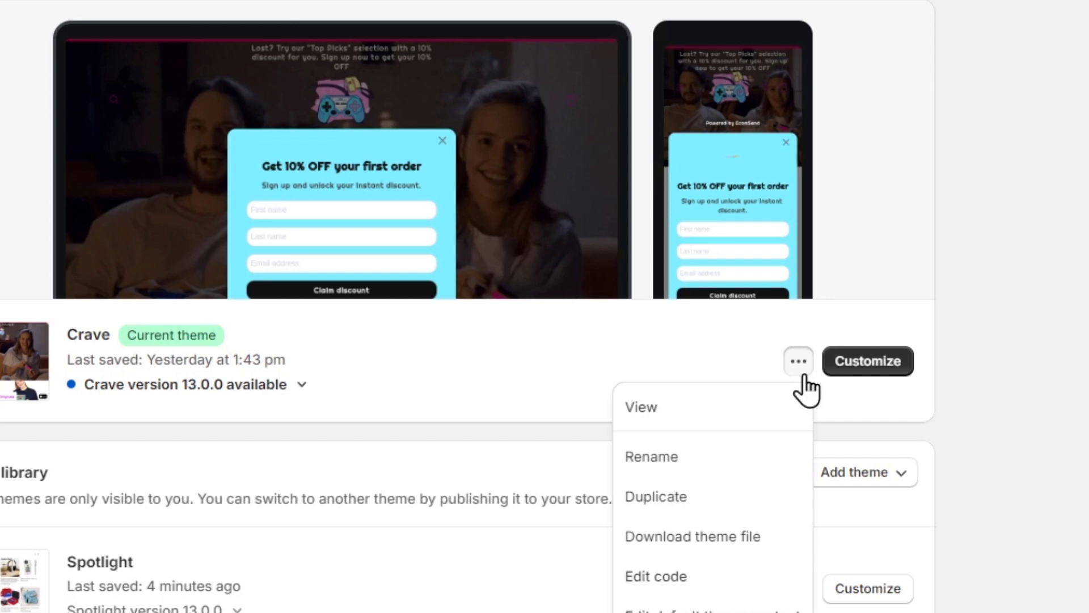
click(742, 499)
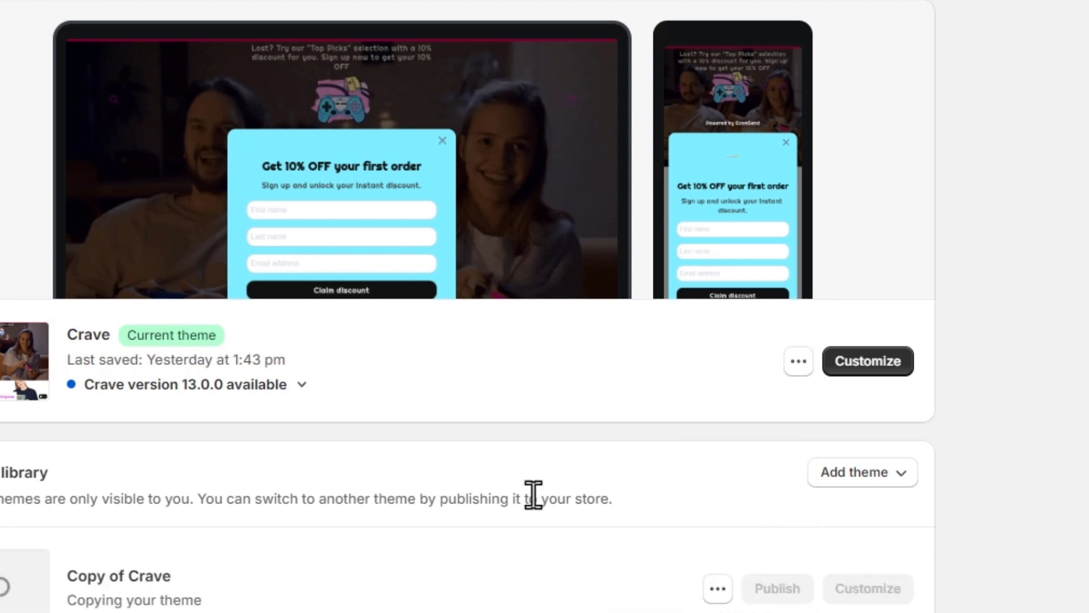
scroll(529, 498, down, 6)
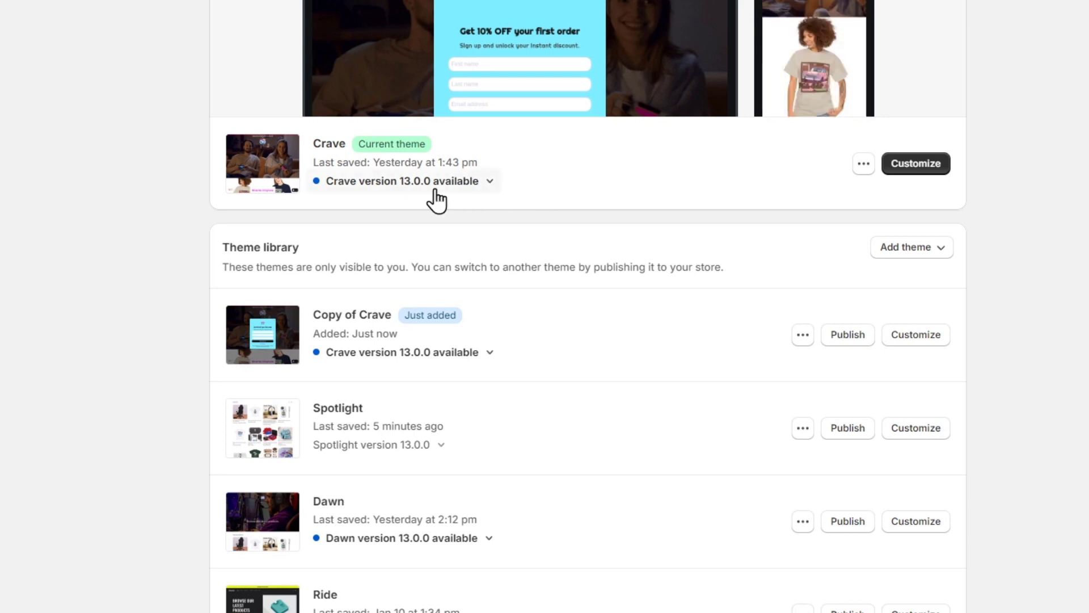
- Open the Crave theme store page and expand the Version 12.0.0 and 13.0.0 release notes
click(405, 182)
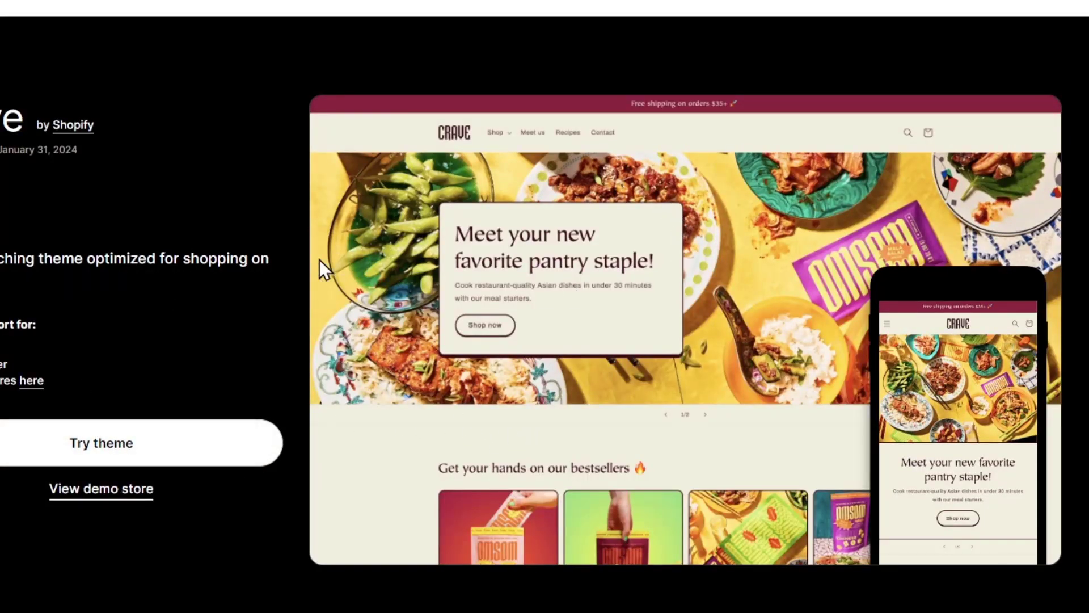
scroll(272, 249, down, 15)
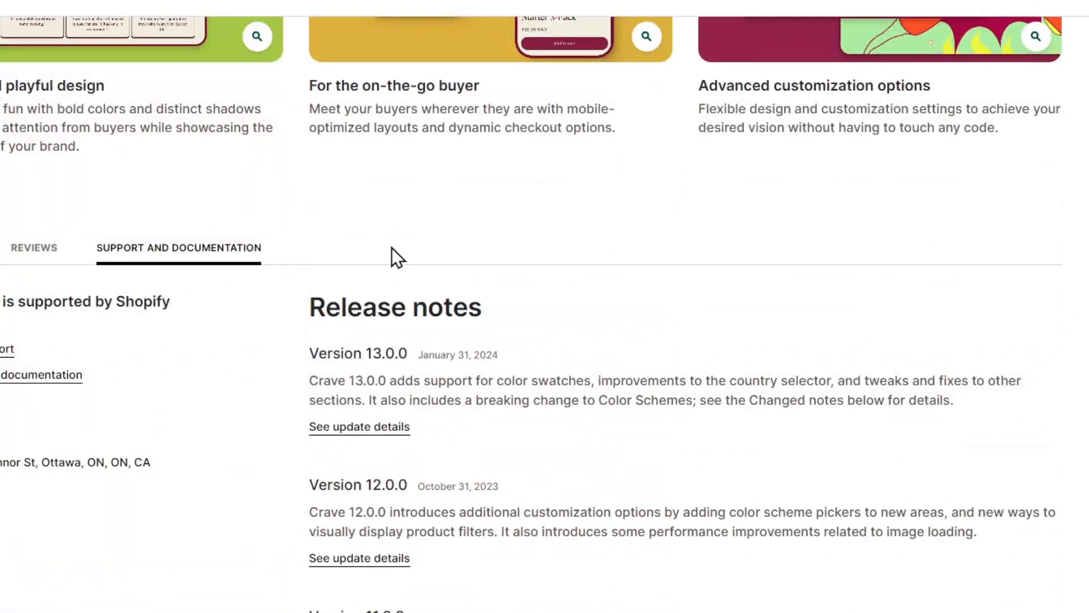
scroll(670, 272, down, 5)
scroll(664, 255, up, 20)
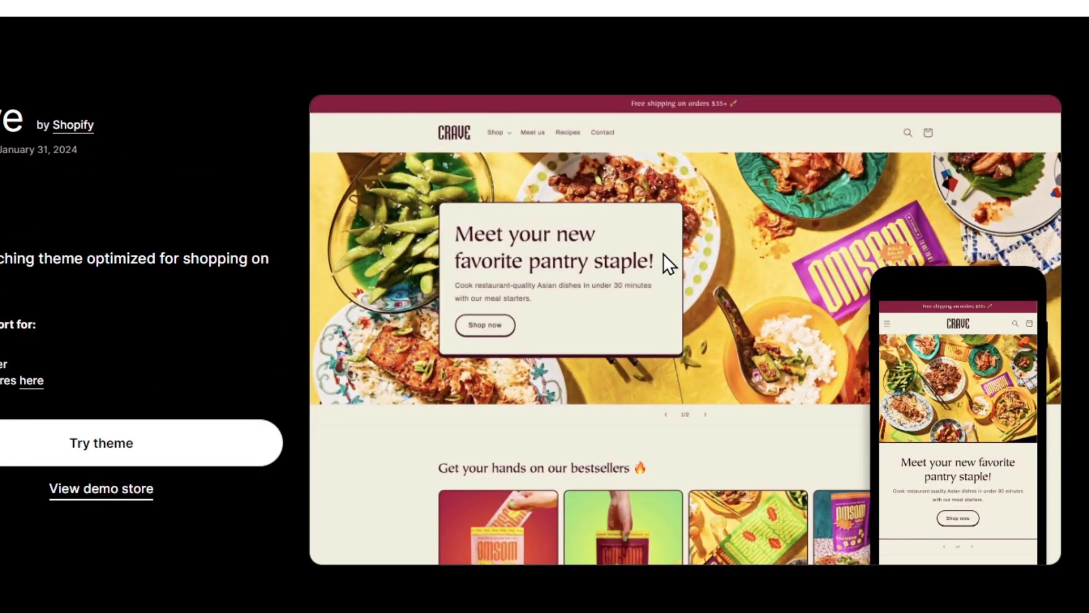
scroll(662, 314, down, 15)
scroll(662, 314, down, 5)
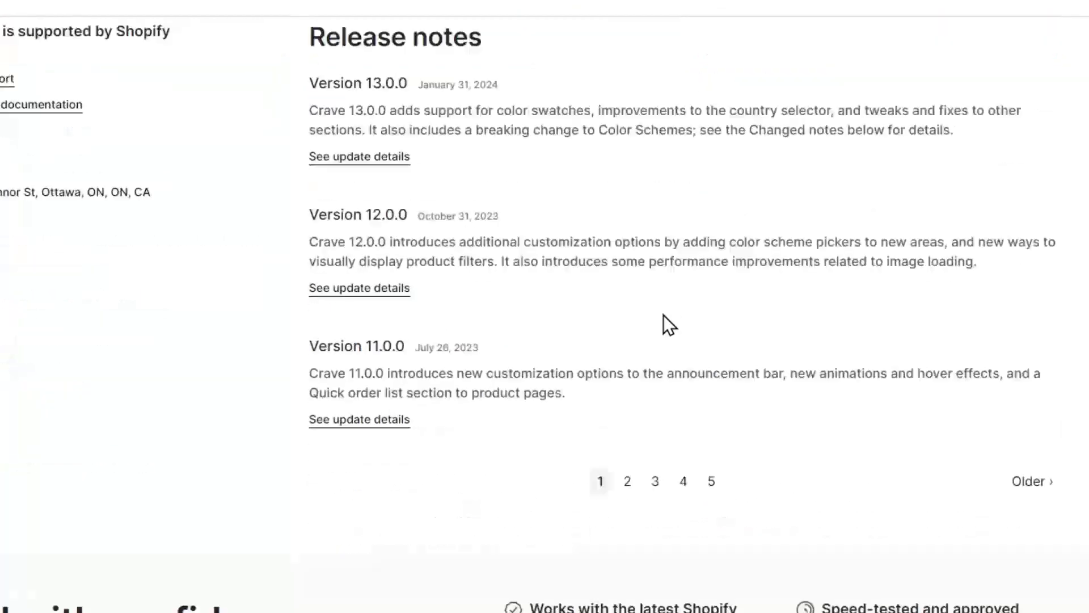
click(377, 289)
click(396, 156)
scroll(642, 364, down, 1)
scroll(642, 364, down, 9)
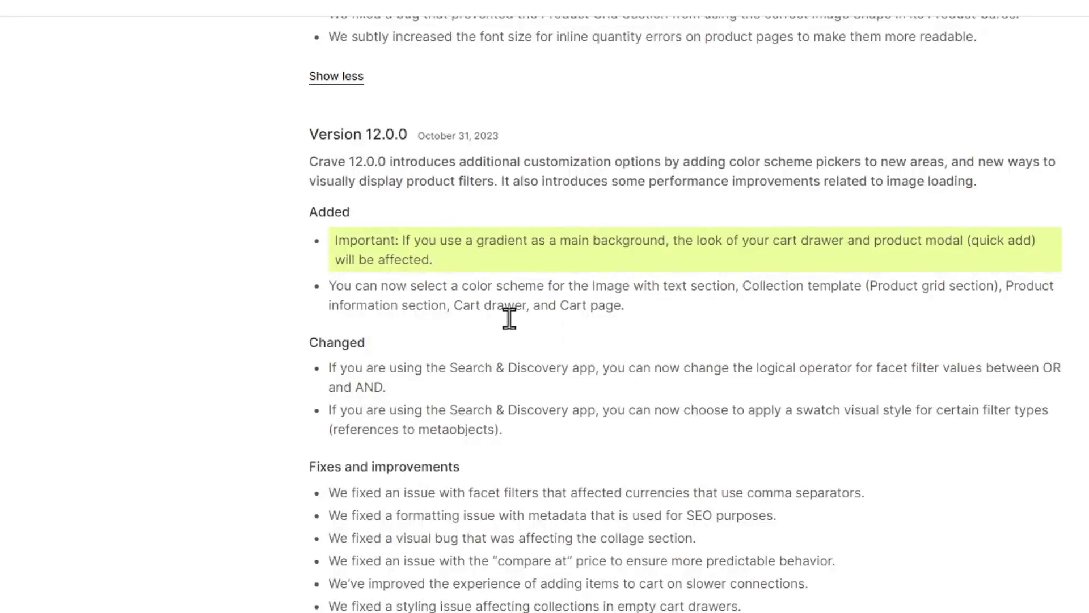
- Highlight the Search & Discovery, gradient, Color Schemes, swatches and country selector notes
drag(496, 368, 615, 358)
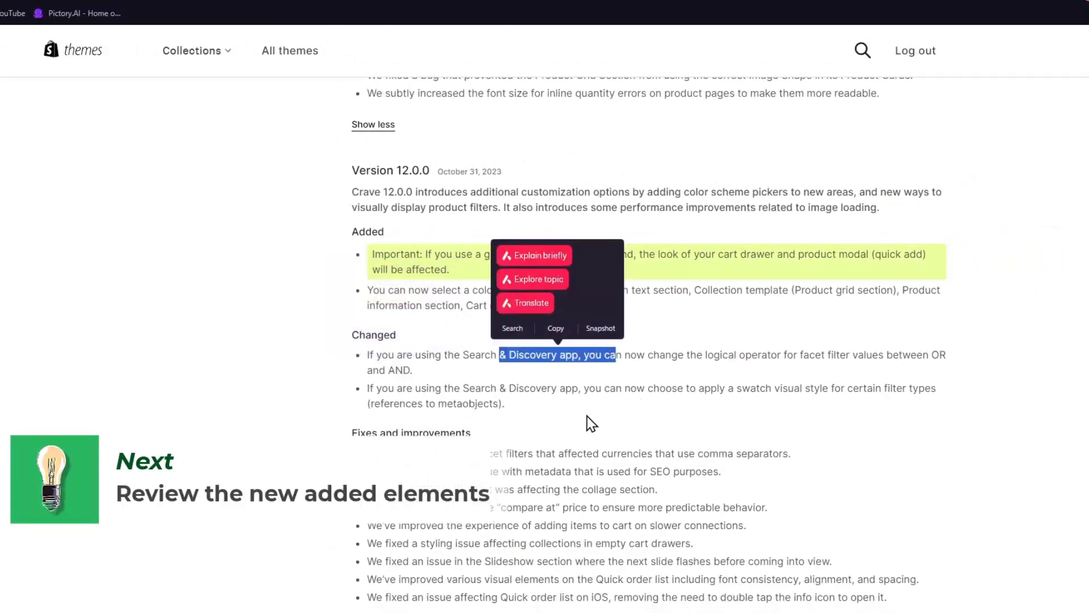
click(510, 395)
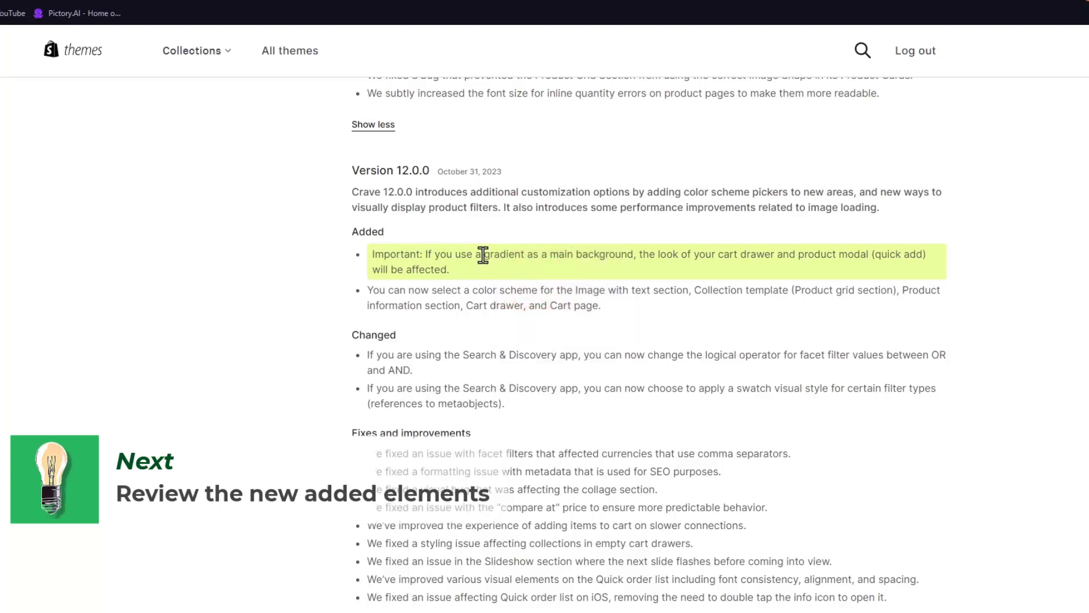
drag(482, 255, 930, 273)
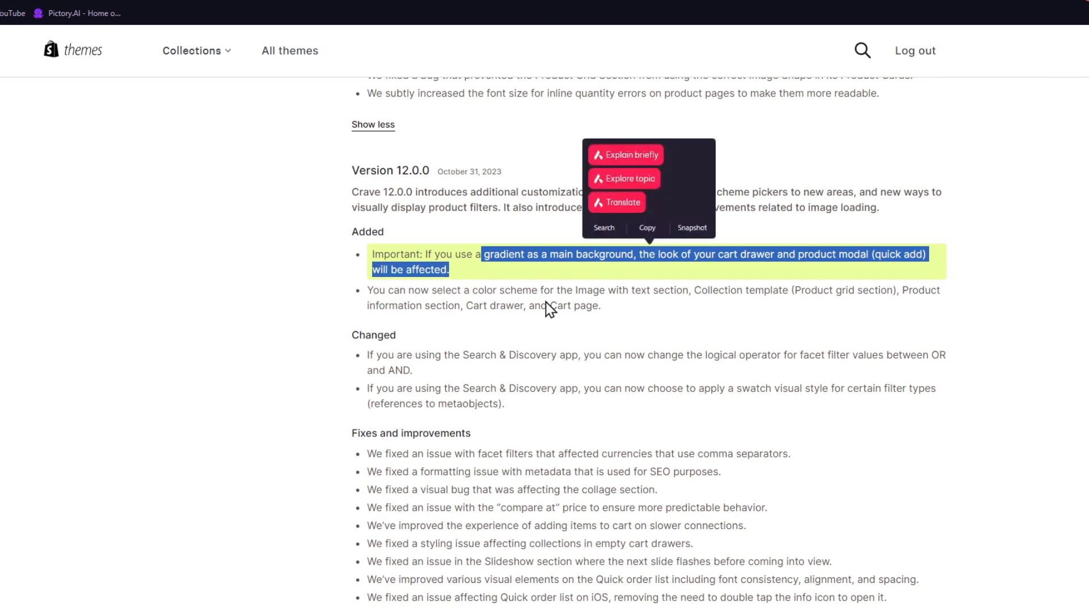
scroll(547, 309, up, 8)
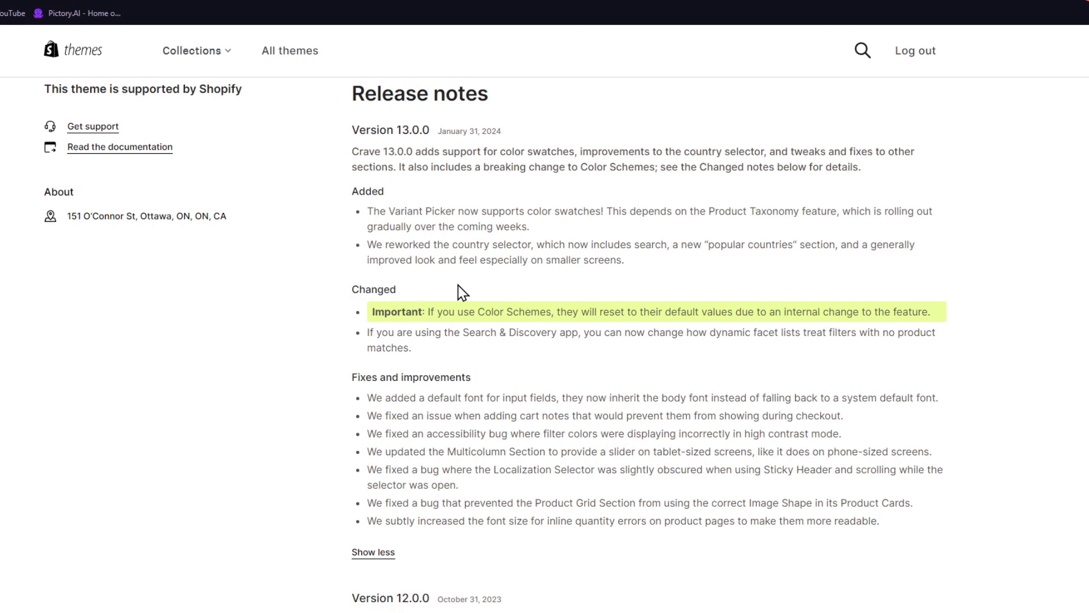
drag(442, 309, 935, 326)
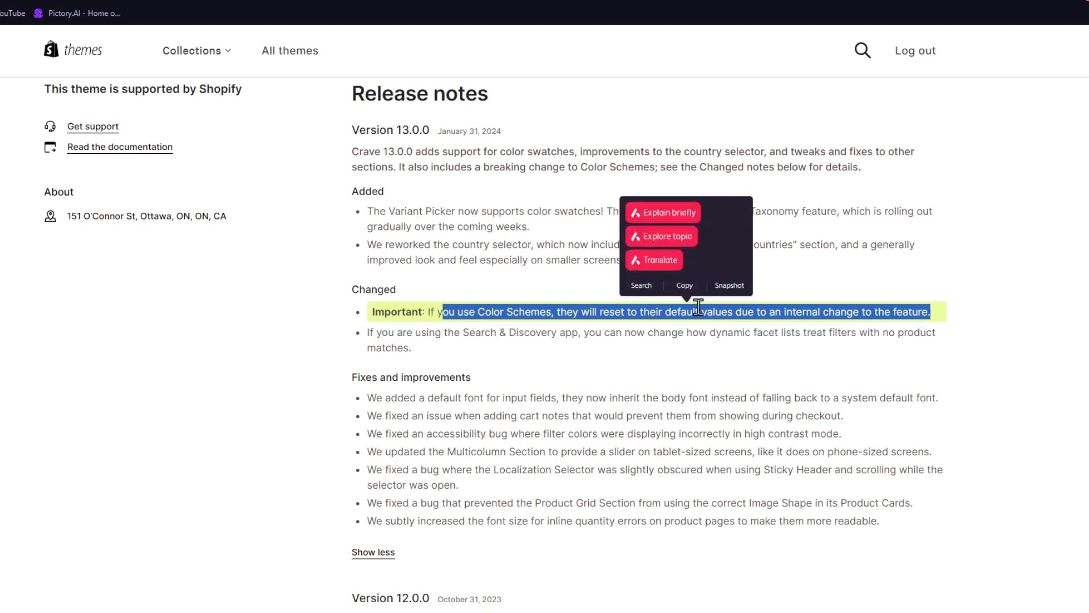
click(519, 286)
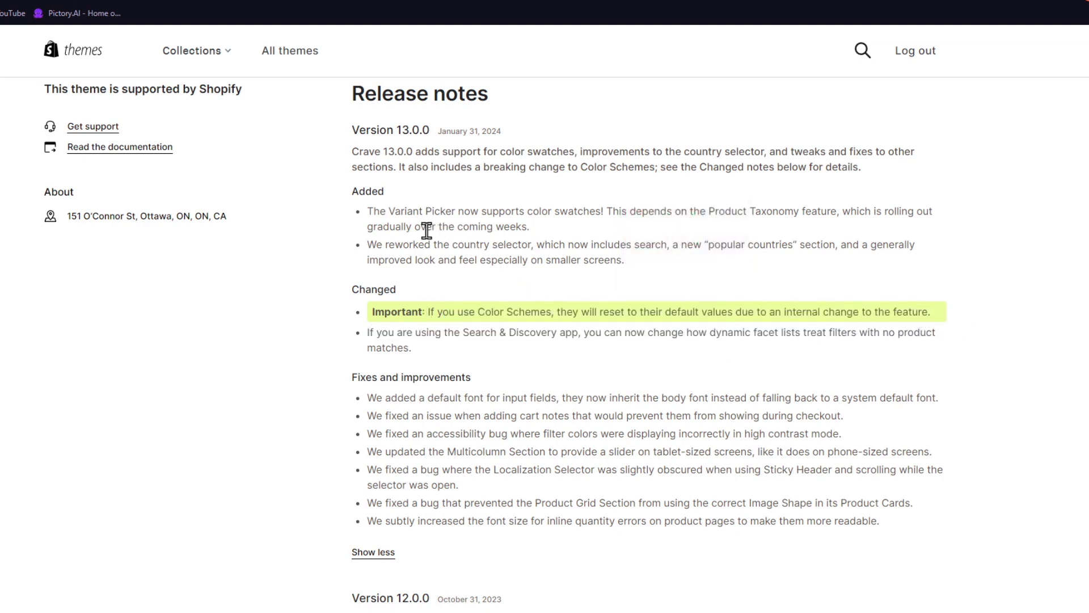
drag(434, 215, 590, 213)
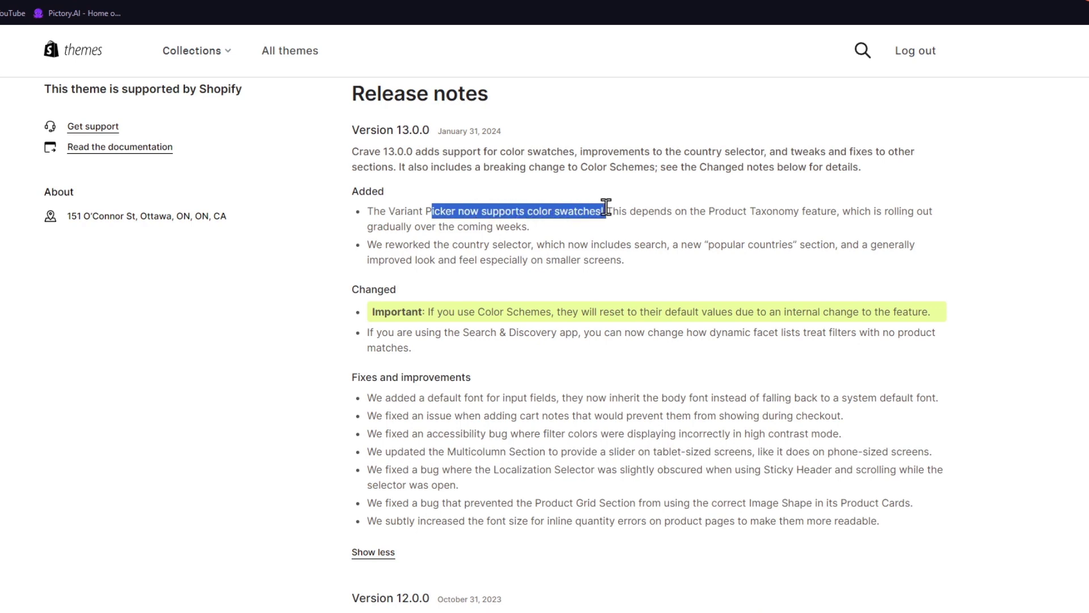
drag(409, 245, 819, 260)
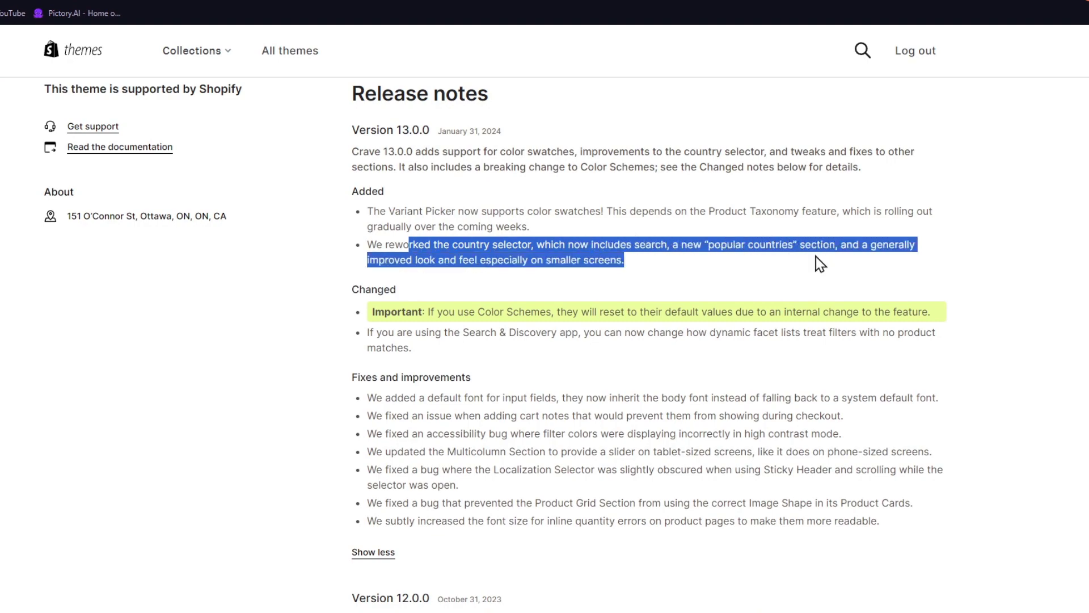
scroll(740, 516, up, 6)
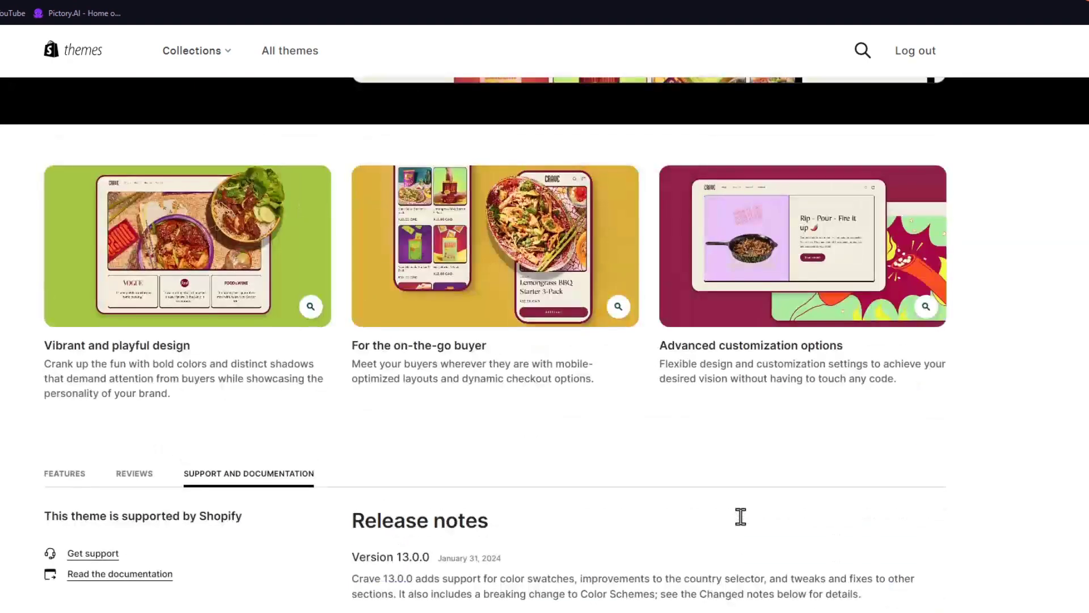
scroll(739, 515, up, 7)
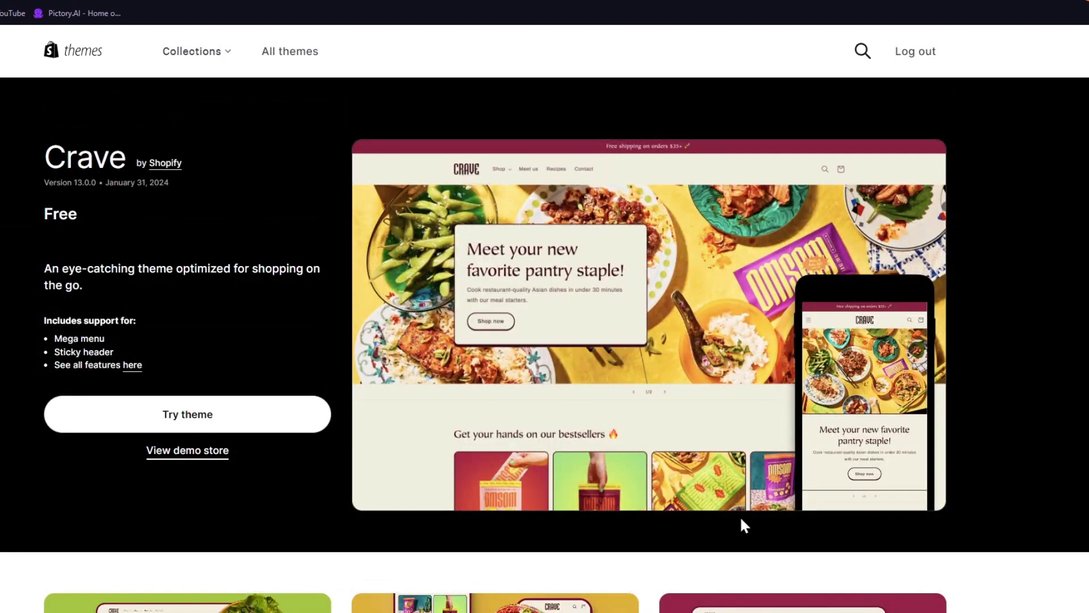
- Return to the theme list and add an updated Crave 13.0.0 copy to the library
key(ctrl+w)
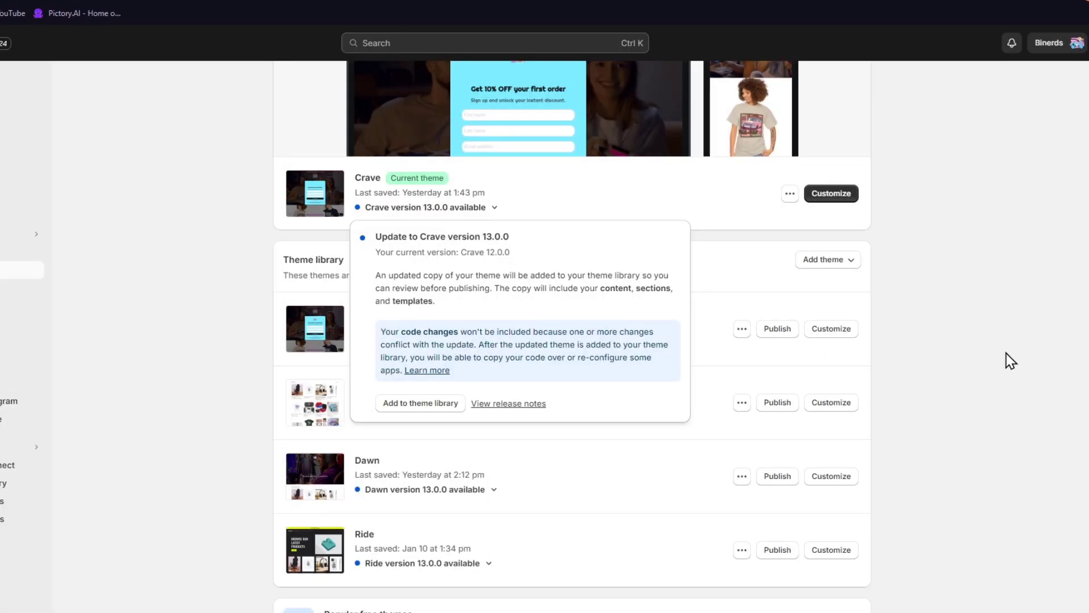
click(1007, 358)
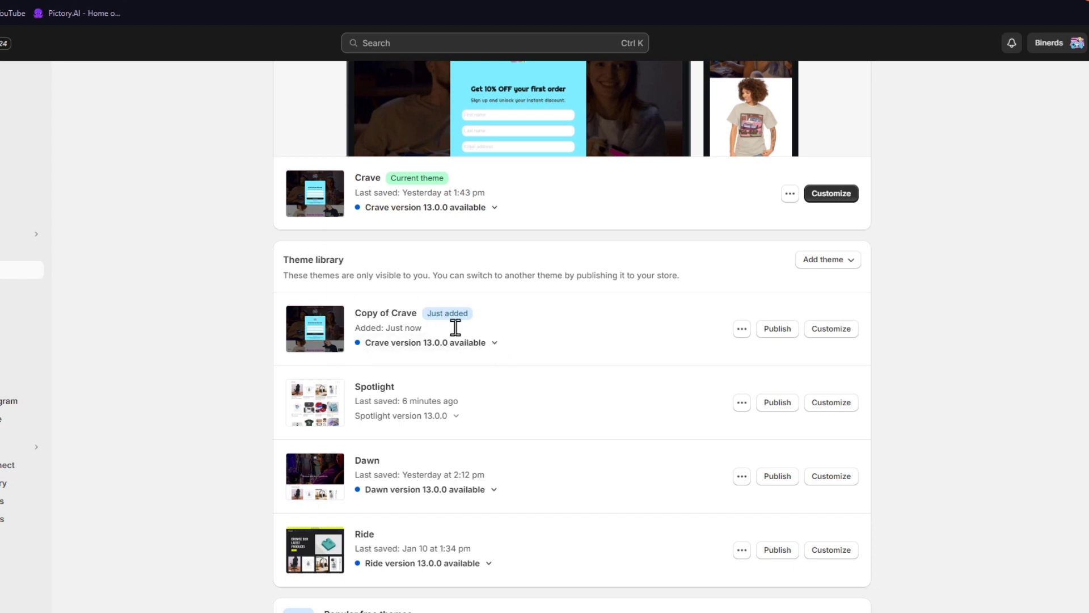
click(465, 209)
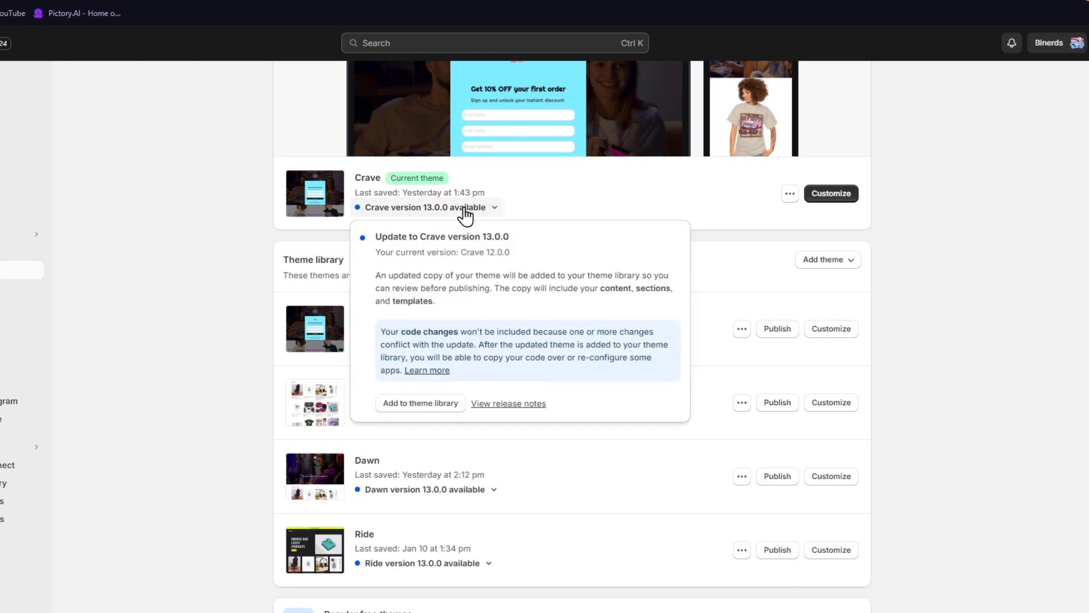
click(614, 199)
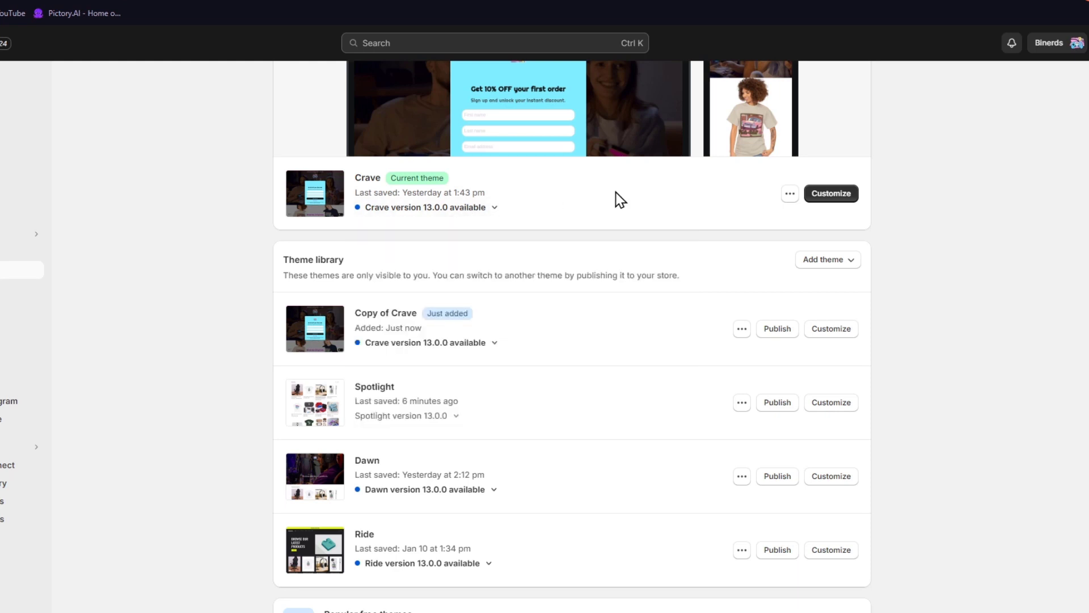
click(443, 217)
click(790, 196)
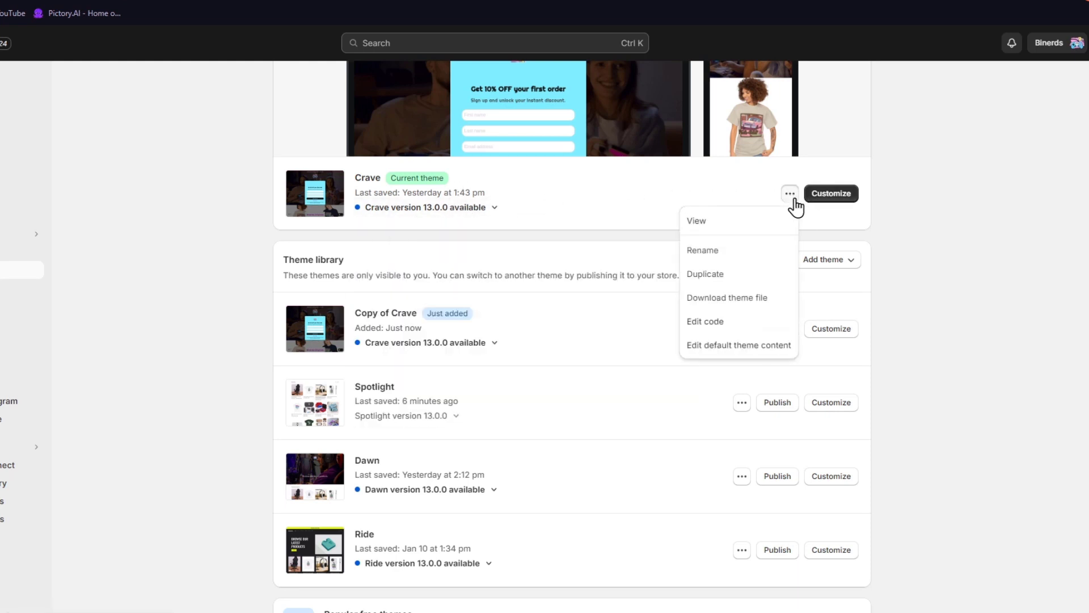
click(593, 214)
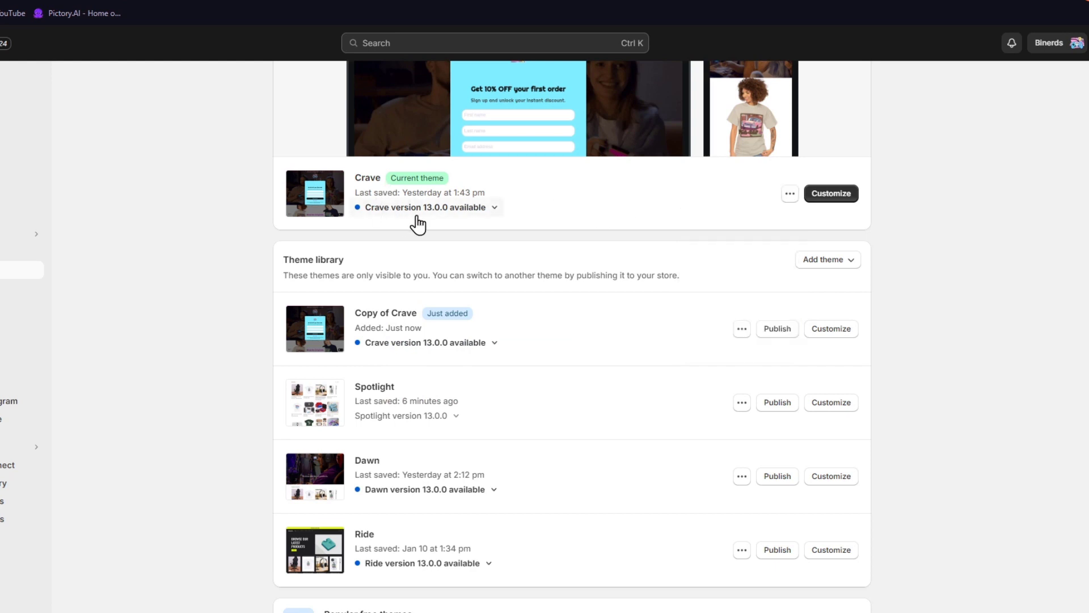
click(421, 223)
click(420, 403)
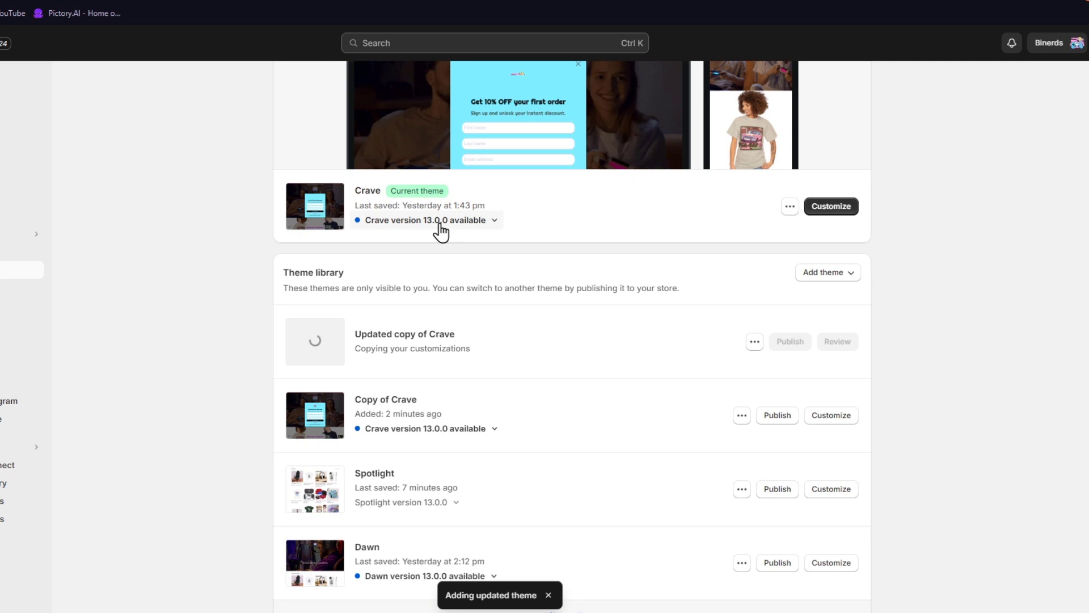
- Check the current version 12.0.0 in the update details, then open Updated copy of Crave for review
click(440, 224)
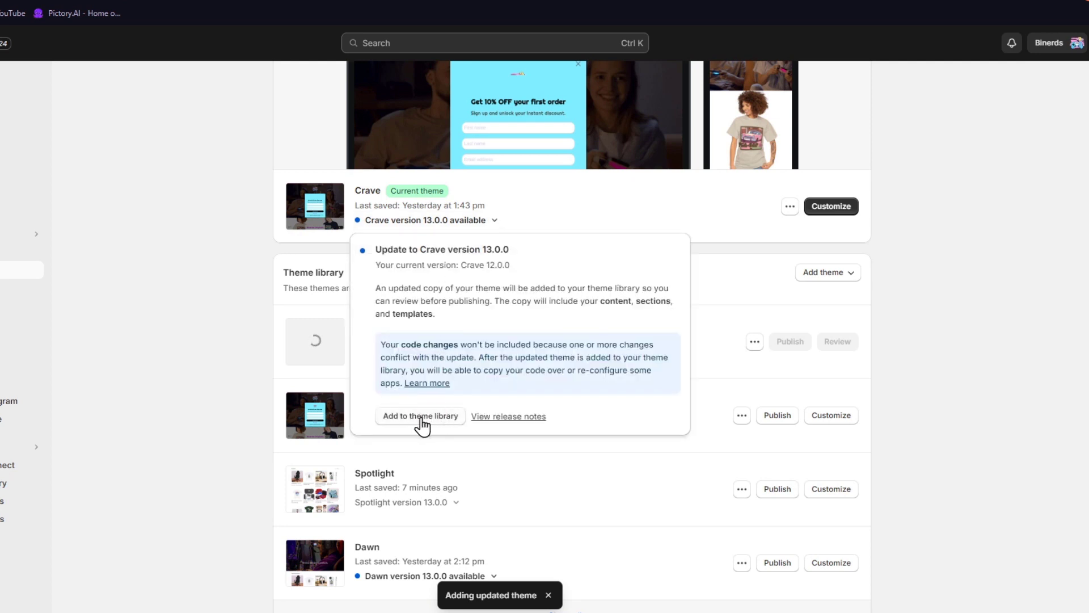
click(977, 305)
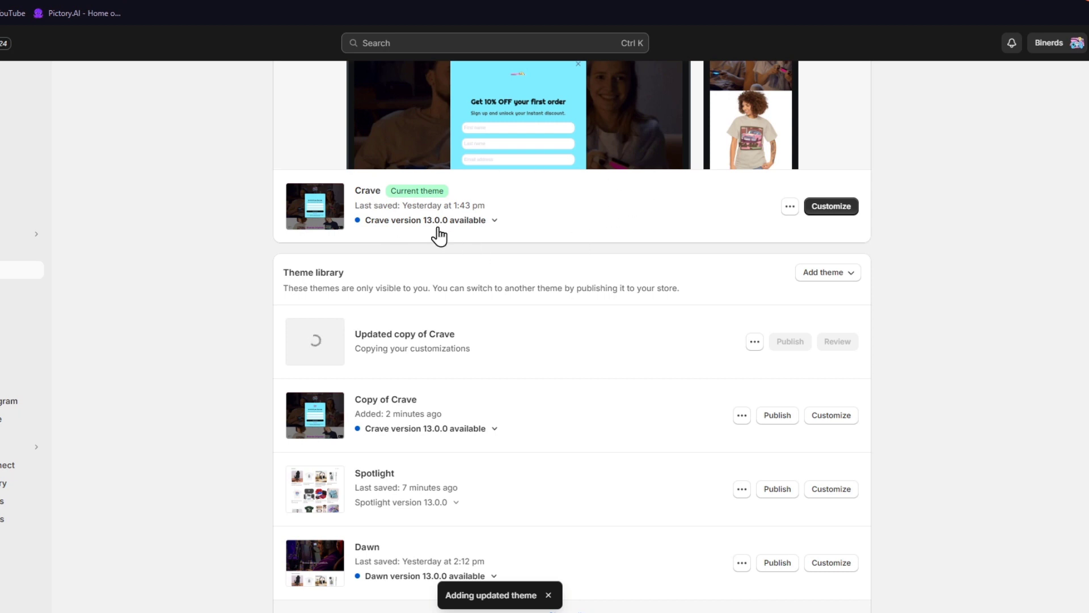
click(421, 221)
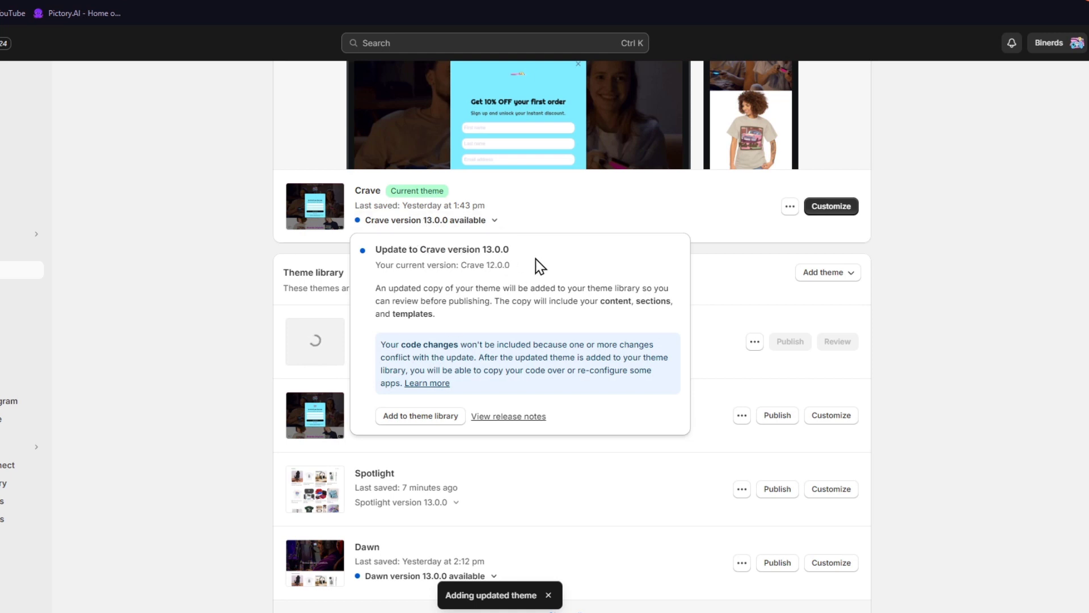
drag(485, 265, 511, 266)
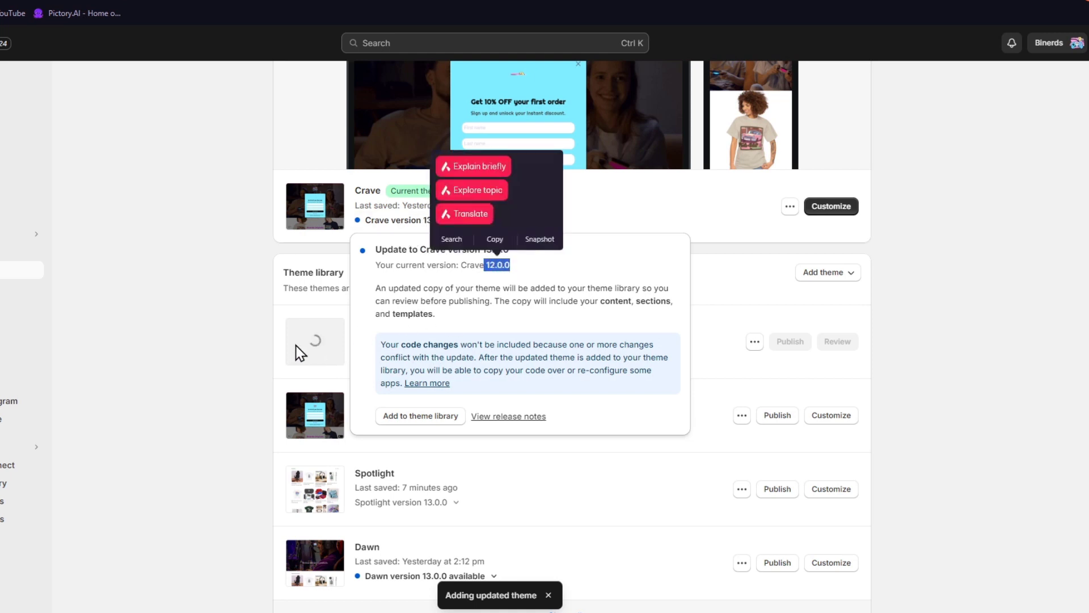
click(255, 337)
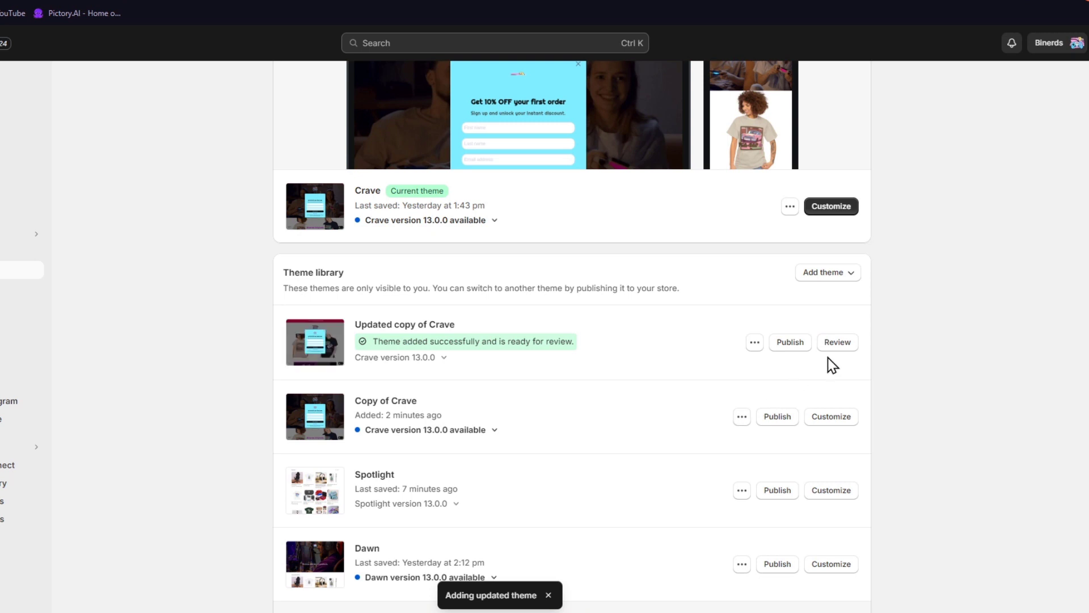
click(840, 346)
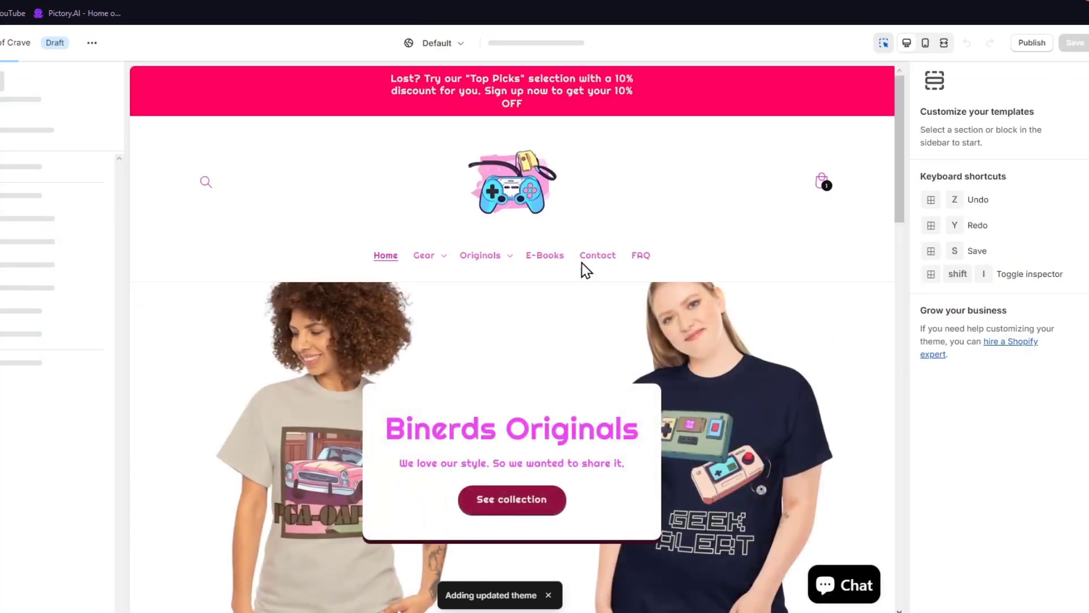
- Scroll through the updated copy's home page preview and inspect the Featured collection section settings
scroll(592, 316, down, 5)
scroll(593, 316, up, 5)
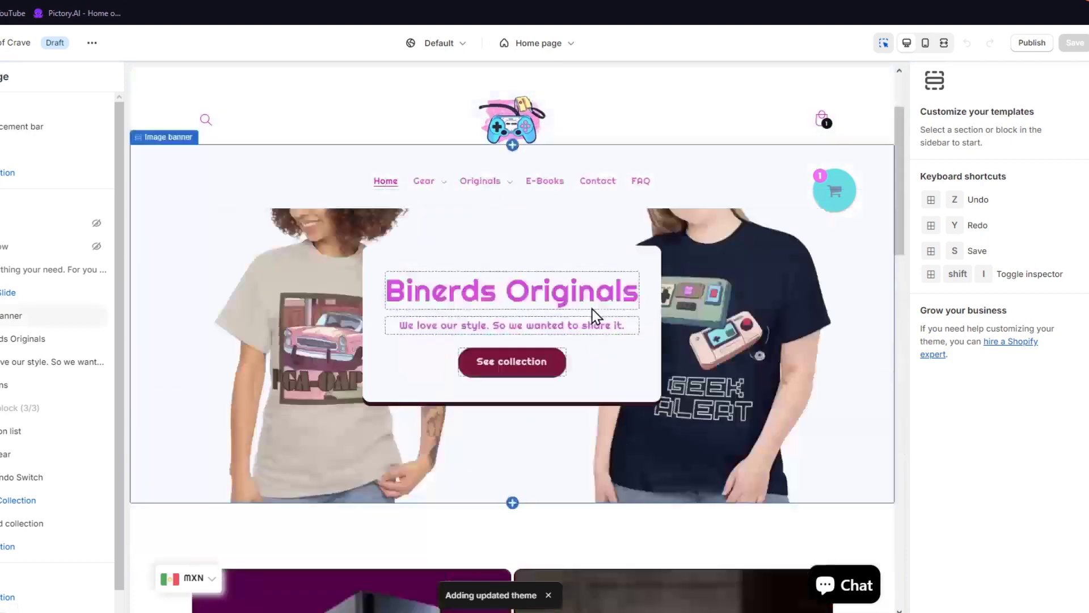
scroll(754, 270, down, 3)
scroll(688, 223, up, 3)
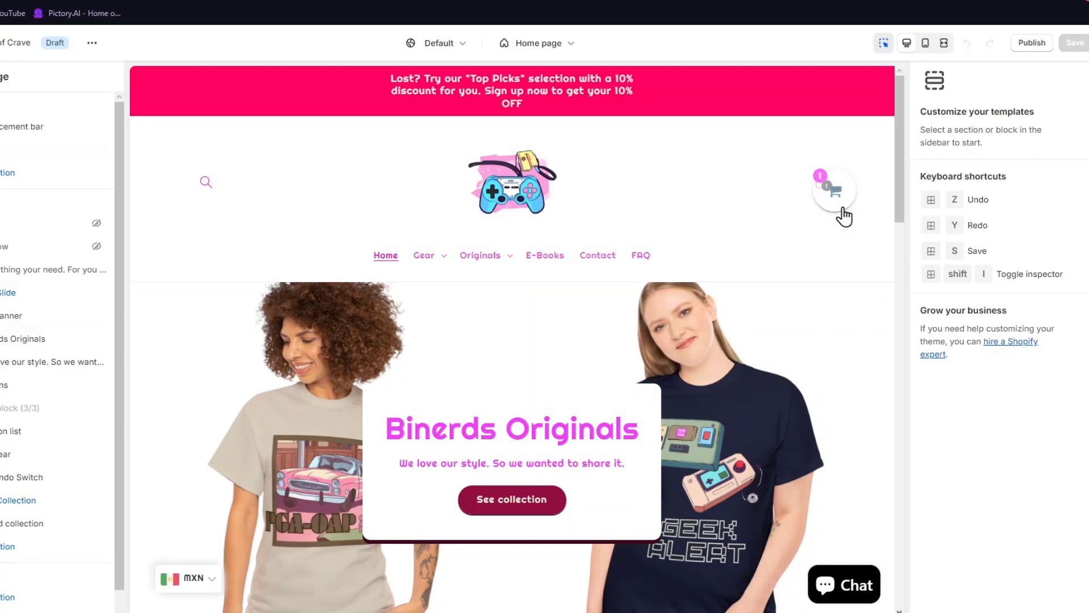
scroll(761, 328, down, 10)
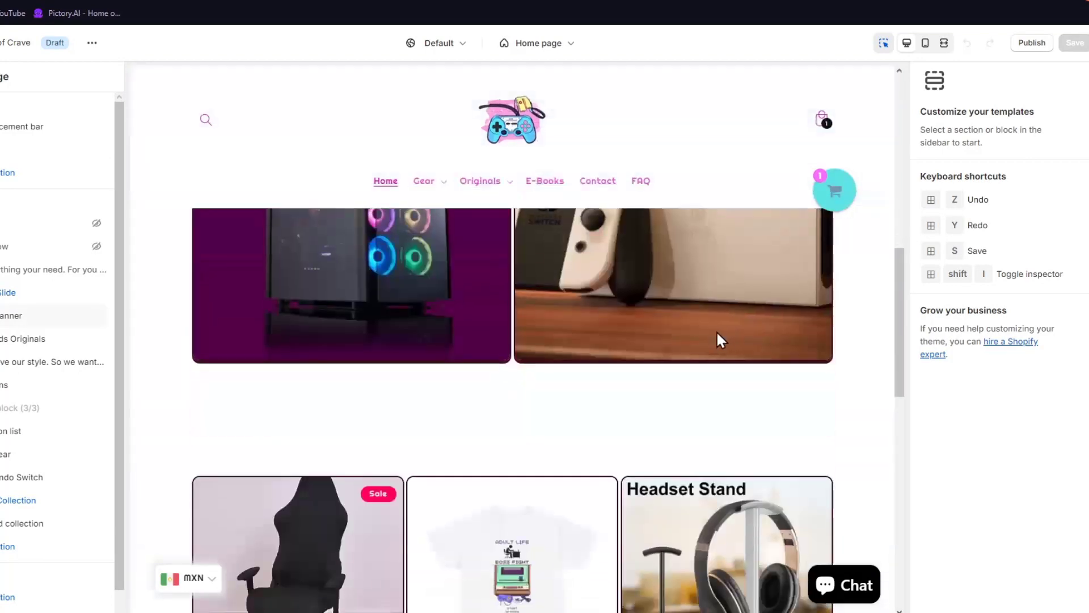
scroll(712, 342, down, 5)
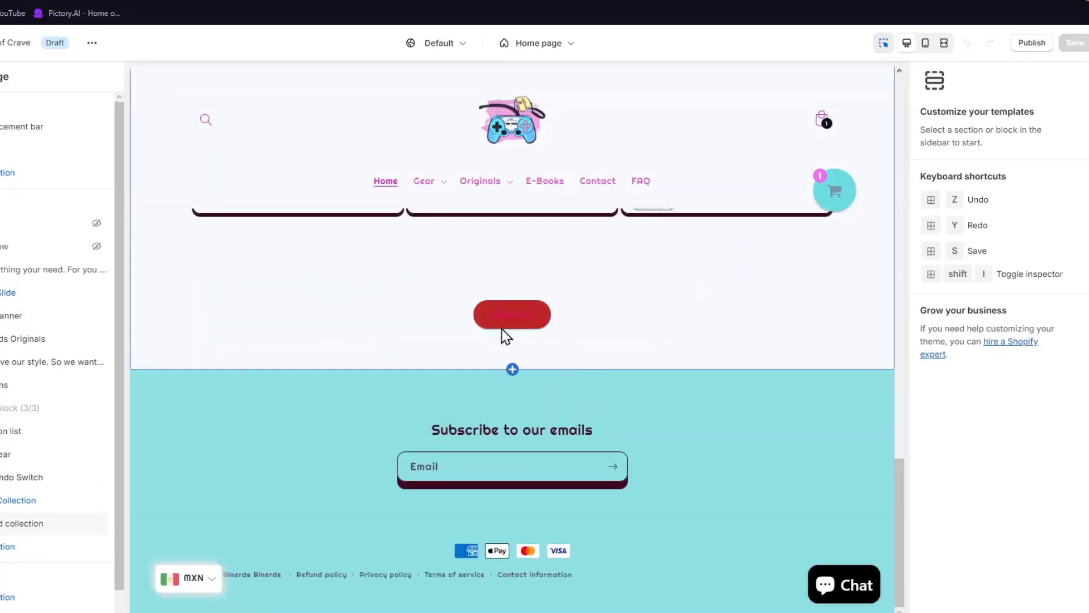
click(688, 347)
scroll(704, 357, up, 10)
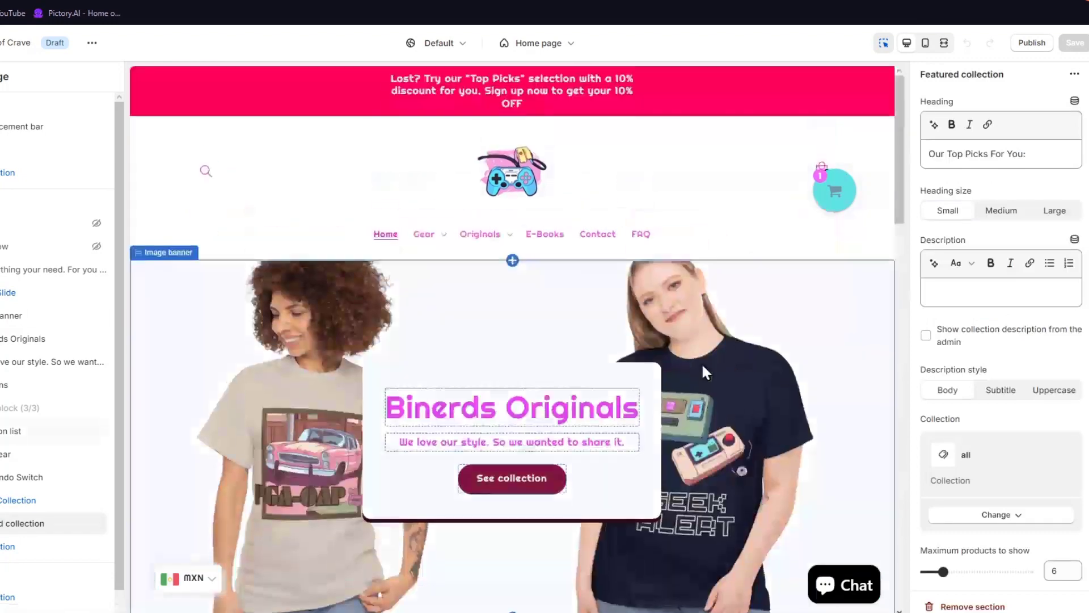
scroll(689, 356, down, 15)
scroll(682, 365, up, 15)
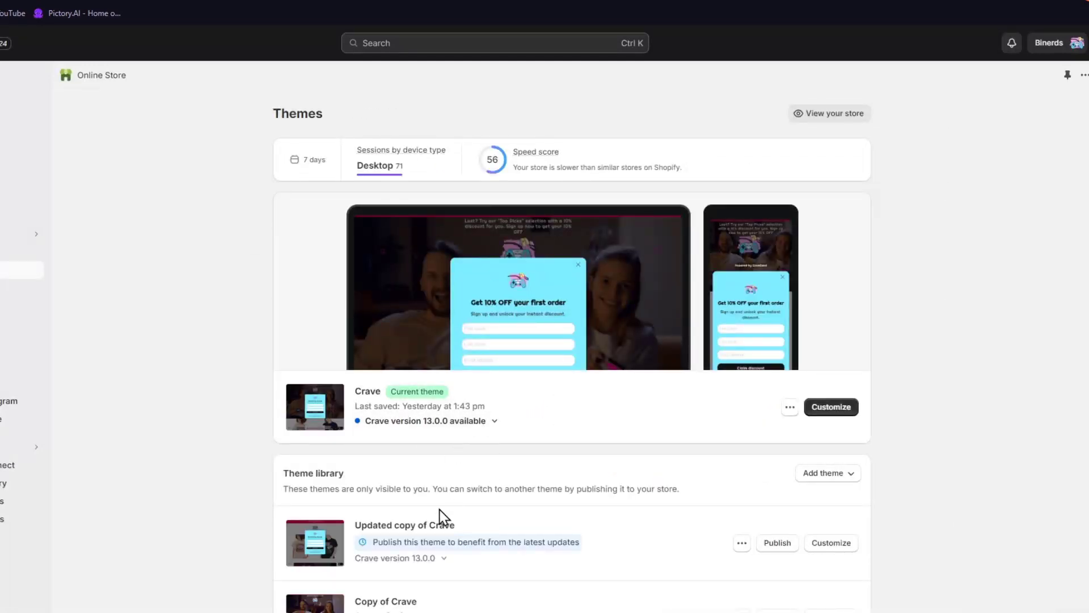
- Open the current Crave theme's code editor in a new browser tab
scroll(567, 491, down, 4)
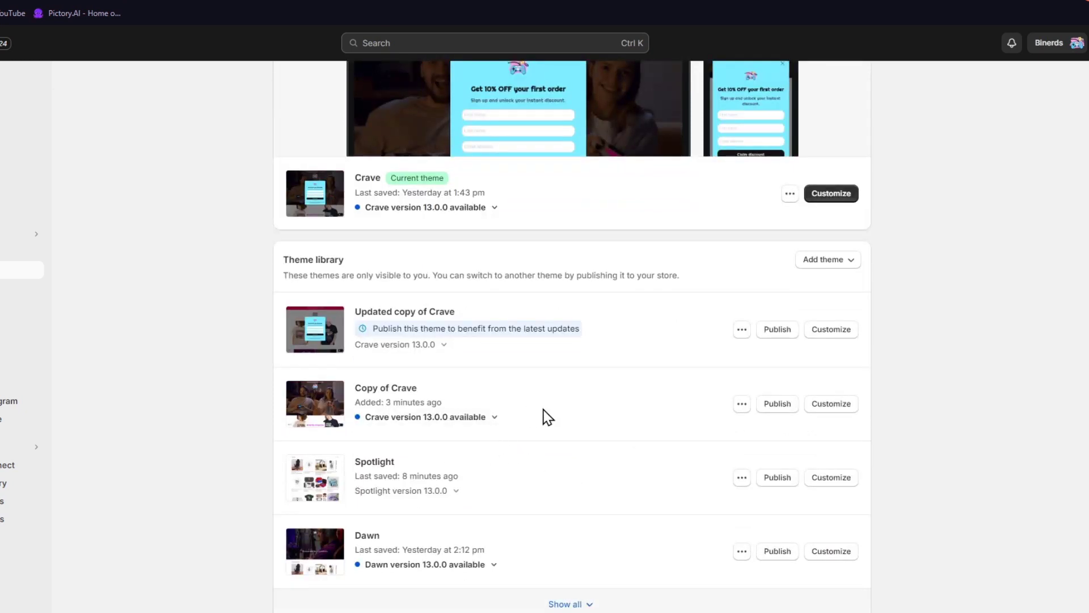
click(789, 195)
right_click(713, 322)
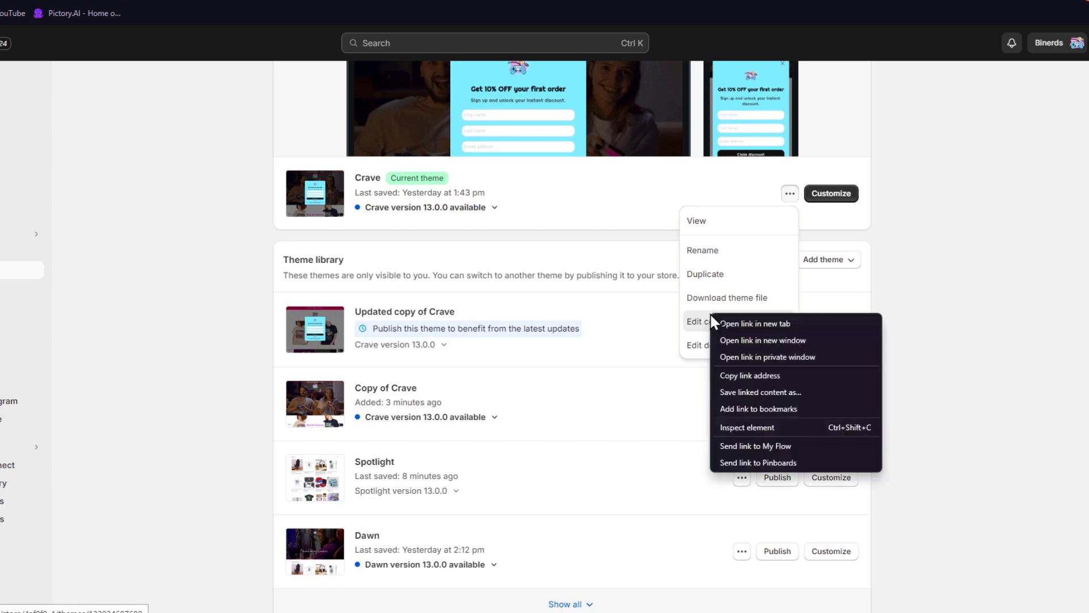
click(719, 322)
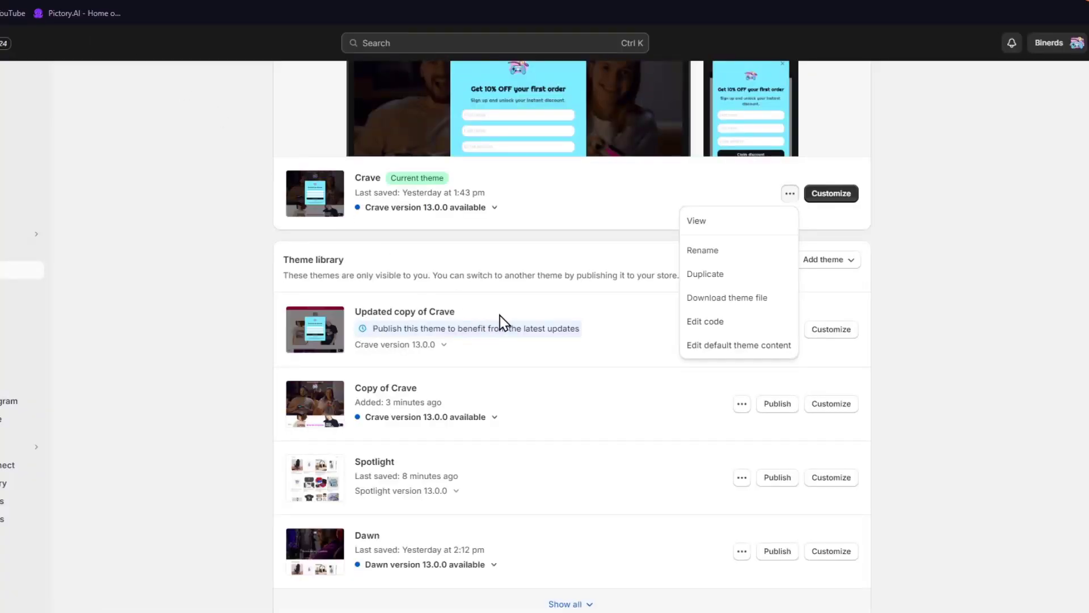
- Open the code editor for the Updated copy of Crave
click(733, 329)
click(740, 330)
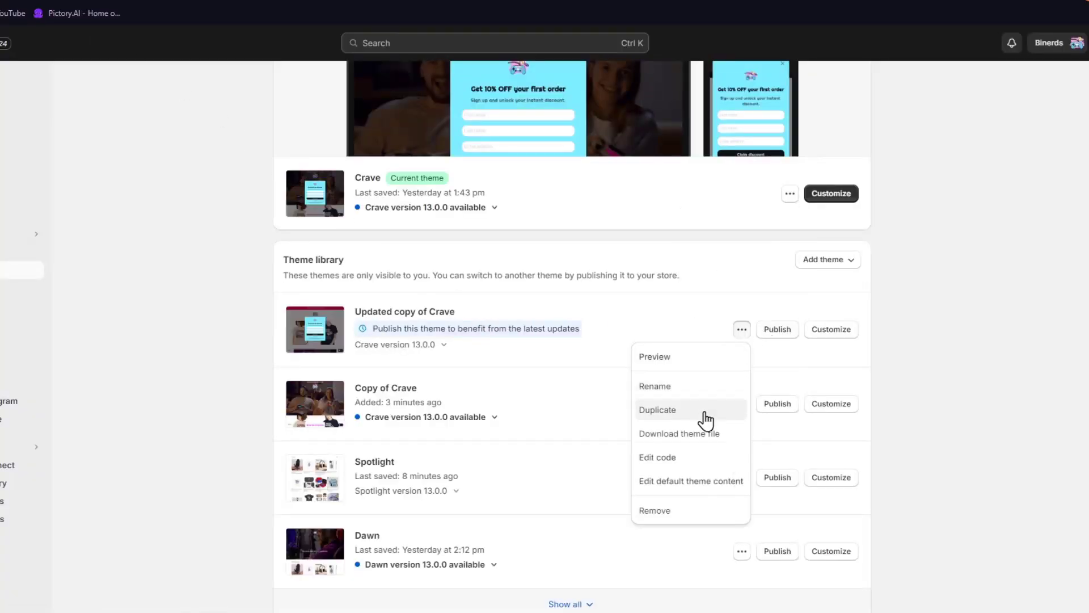
click(691, 457)
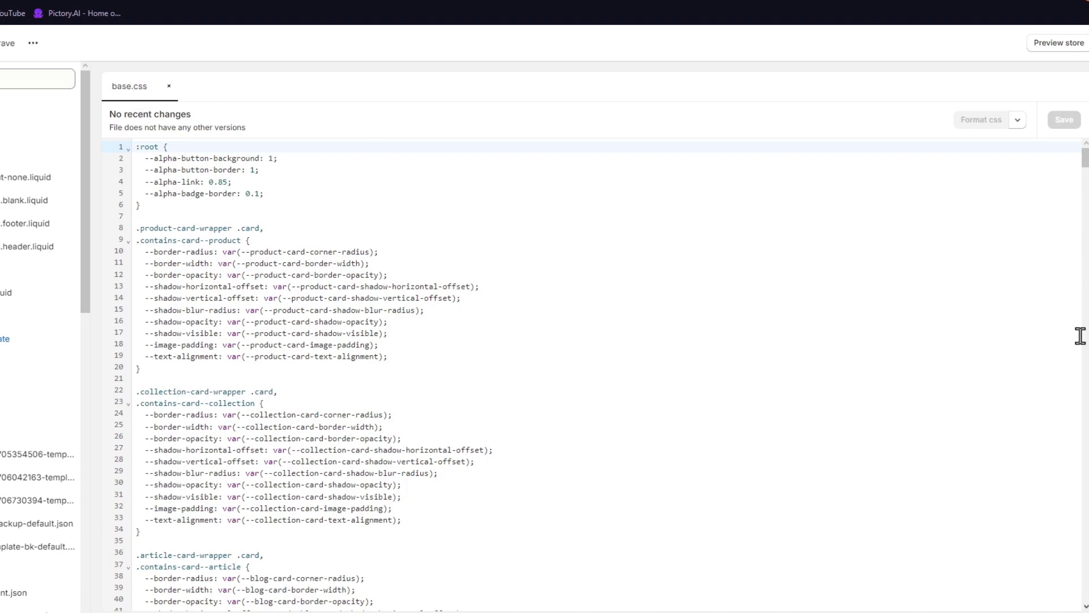
- Select Crave's custom CSS rules, then open base.css in the Updated copy's editor via a 'base' search
scroll(664, 282, down, 20)
scroll(377, 457, down, 20)
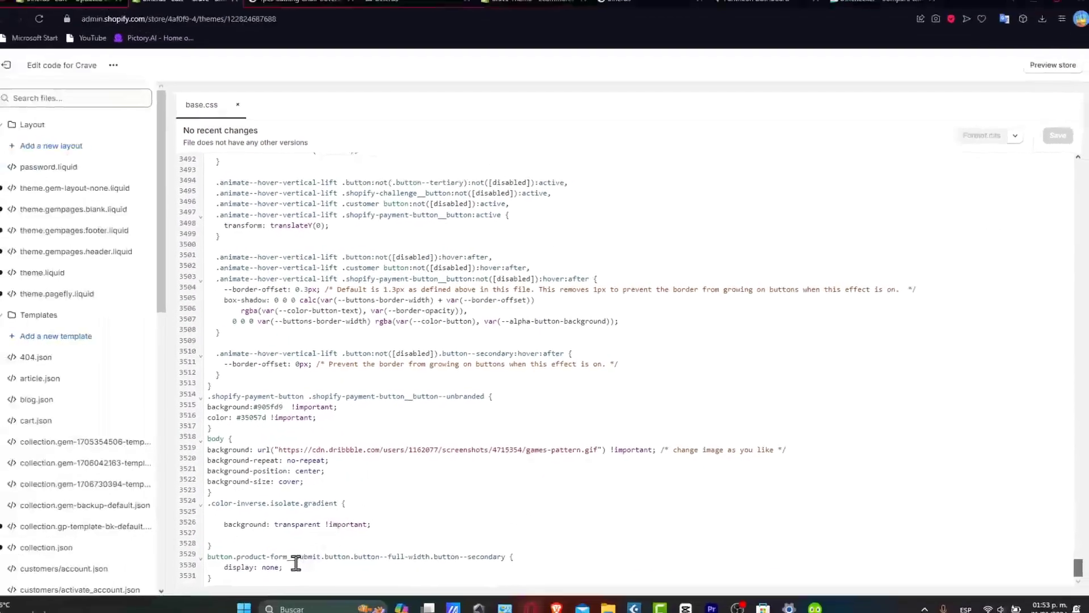
drag(259, 576, 246, 257)
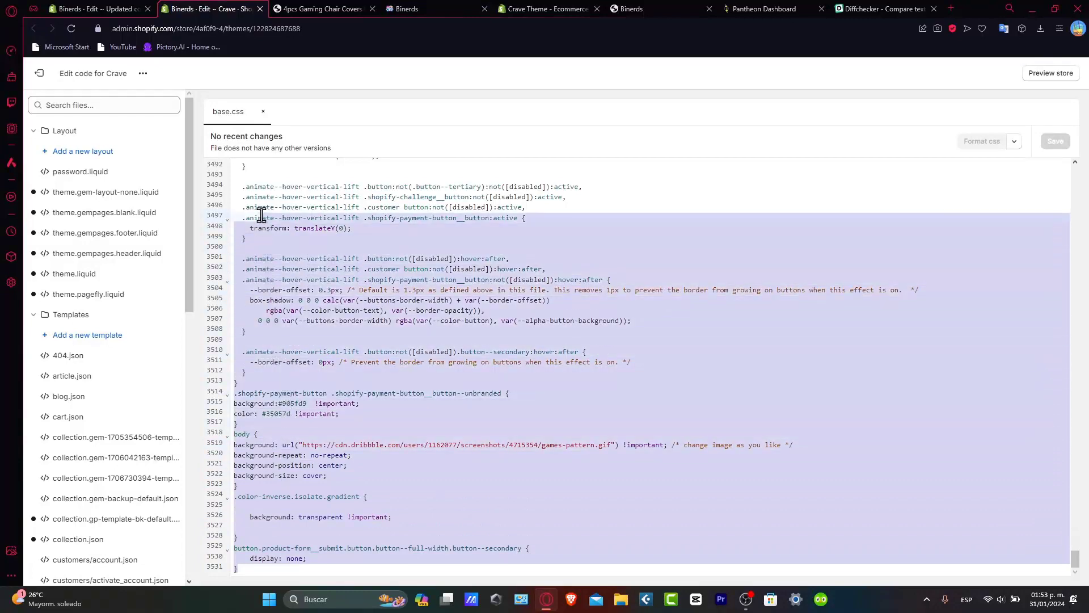
scroll(295, 306, down, 5)
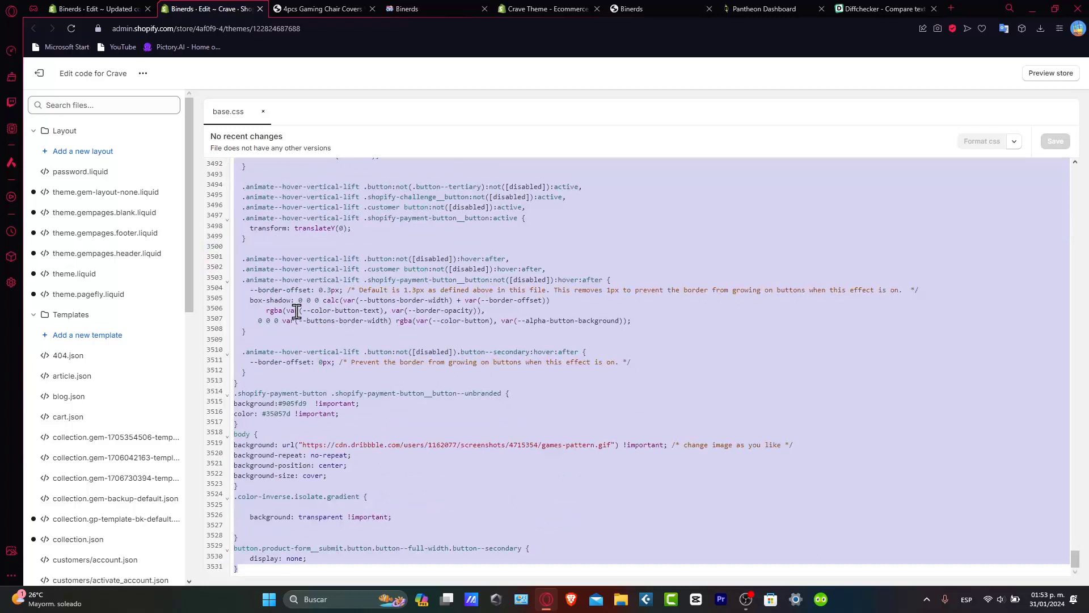
click(93, 8)
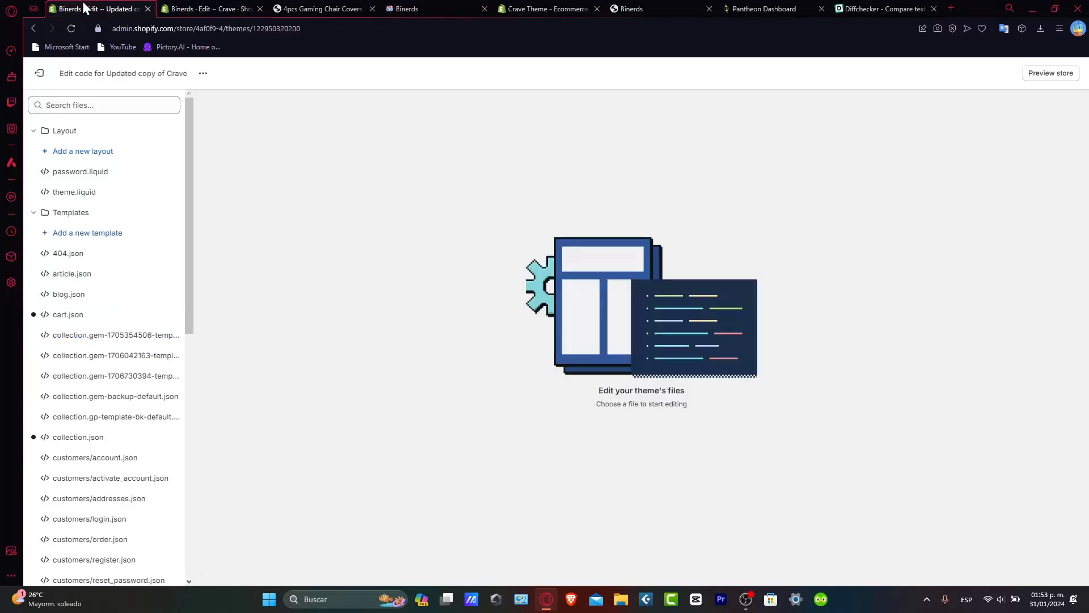
click(85, 104)
text(base)
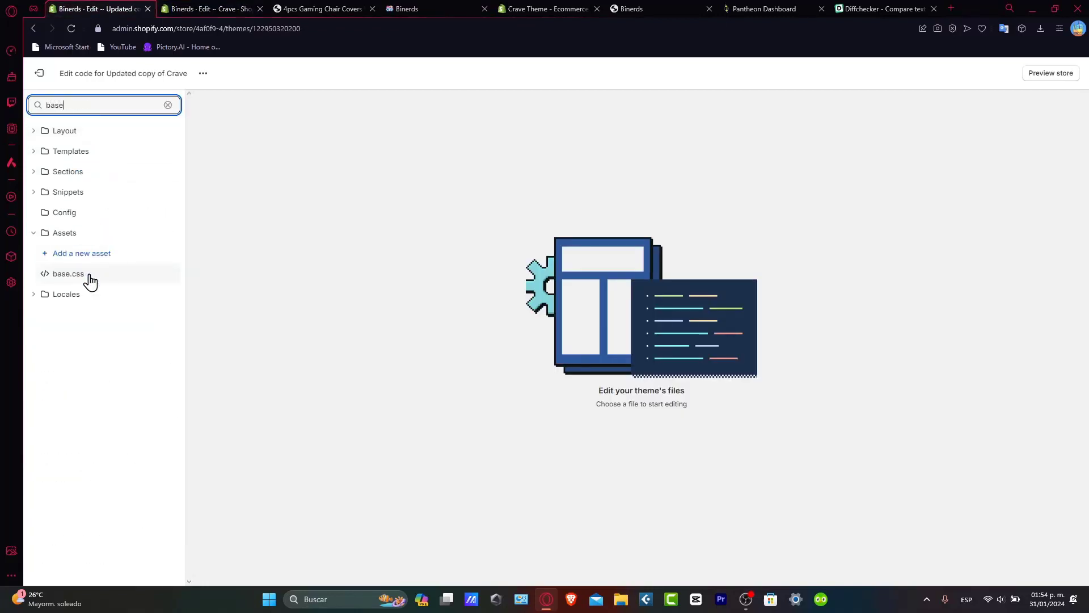
click(85, 274)
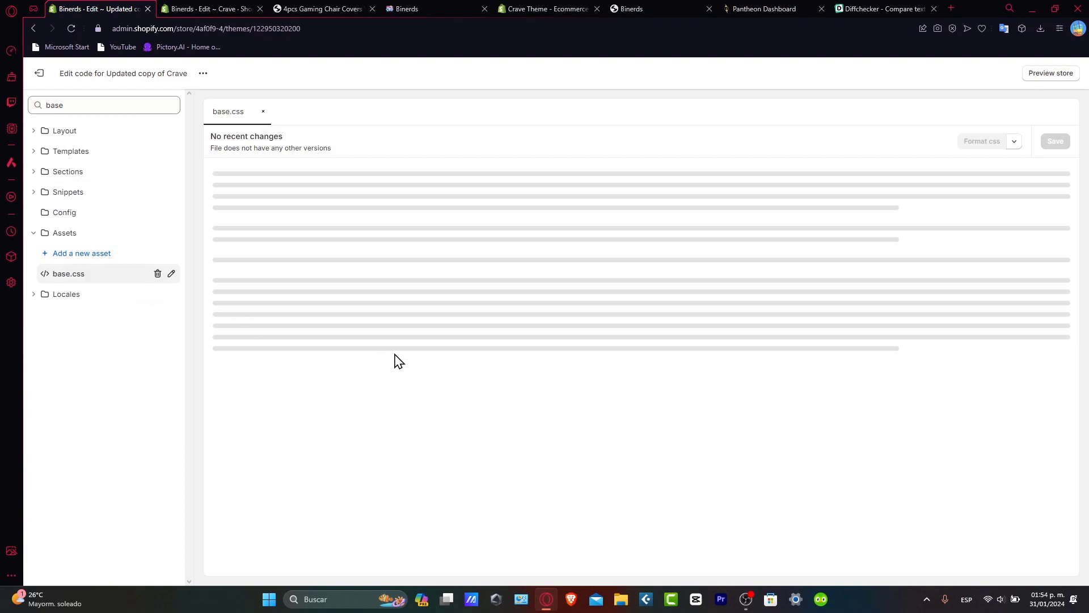
scroll(491, 262, down, 20)
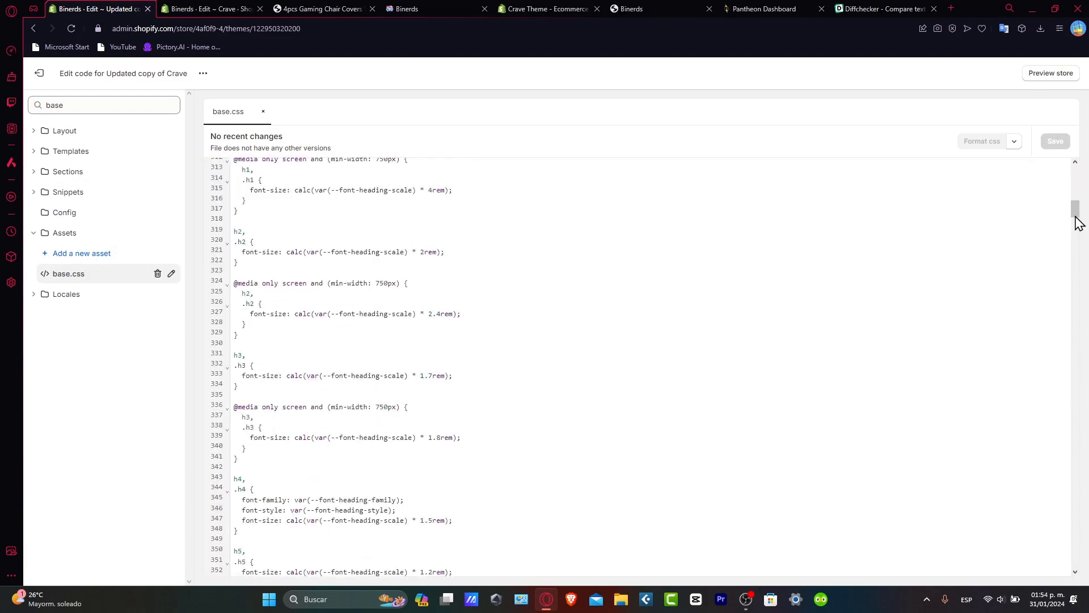
drag(1076, 217, 1078, 570)
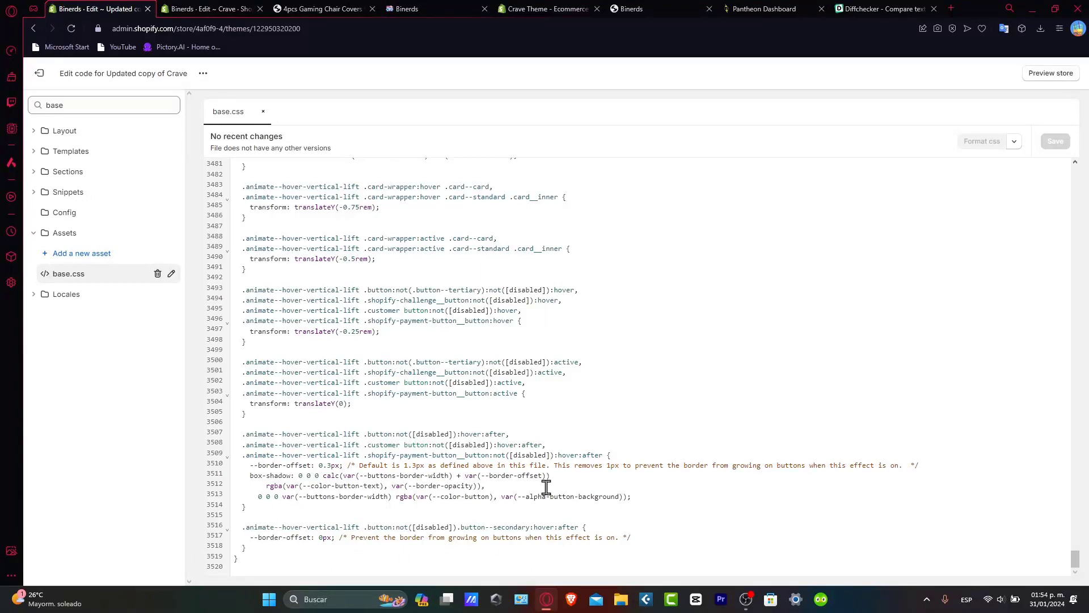
- Paste Crave's custom CSS (line 3513 onward) at the end of the updated base.css and save
key(ctrl+Tab)
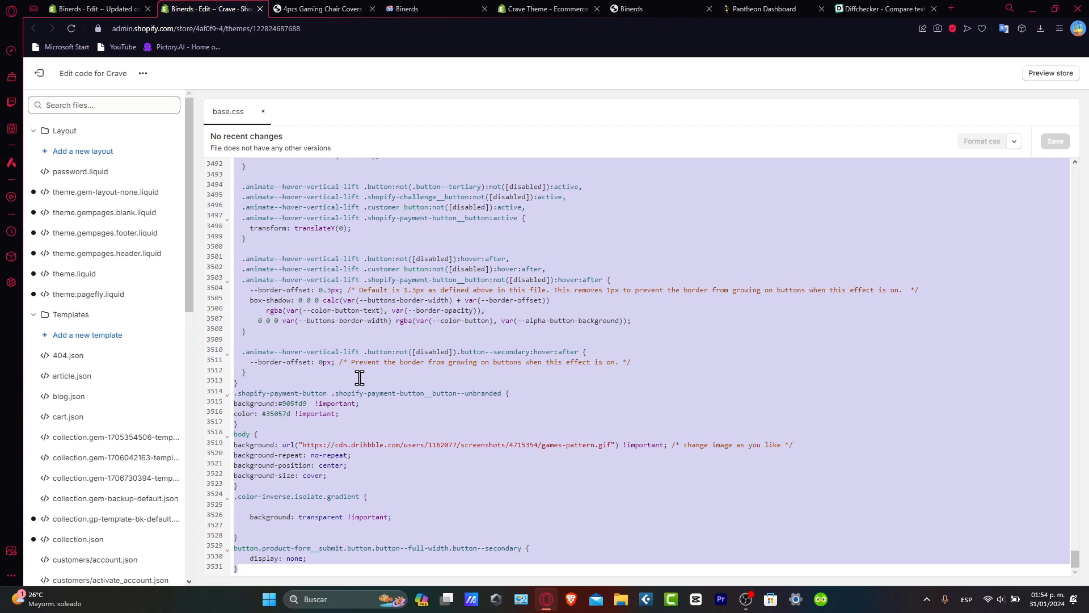
click(341, 389)
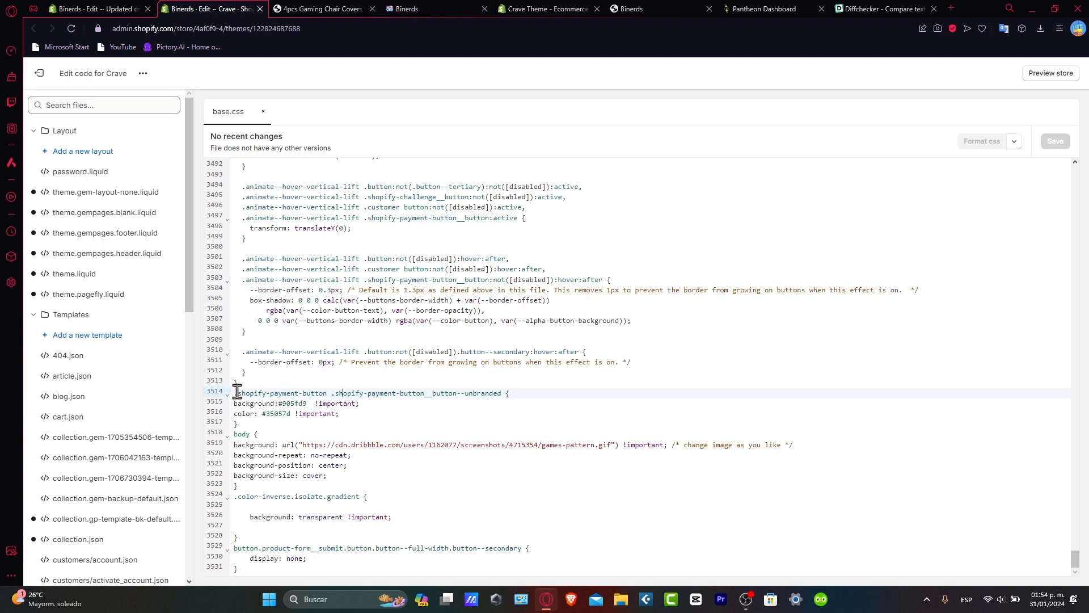
drag(233, 385, 294, 602)
key(ctrl+c)
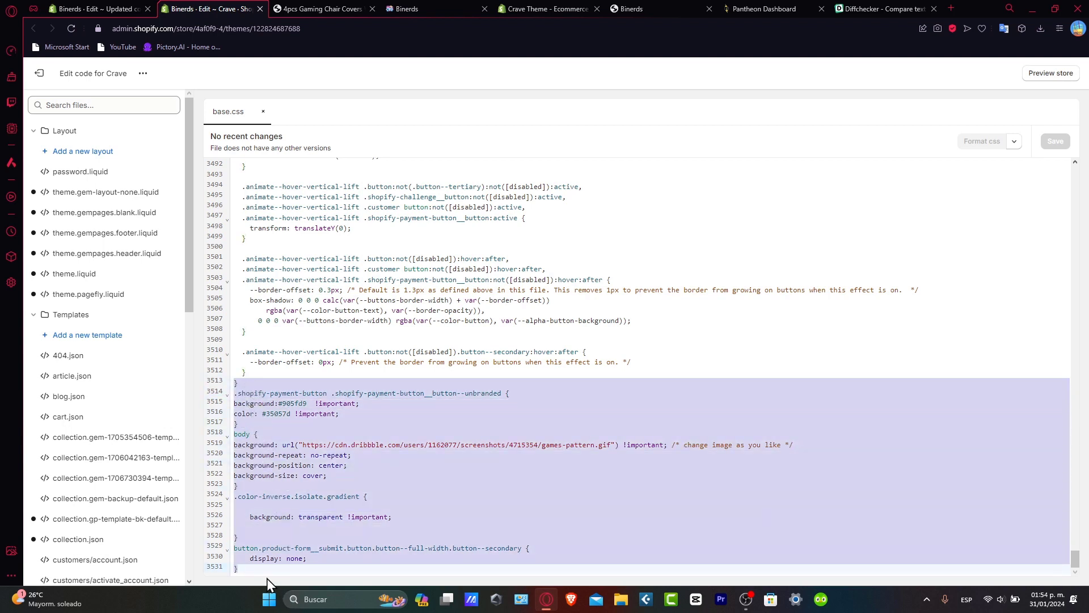
click(85, 9)
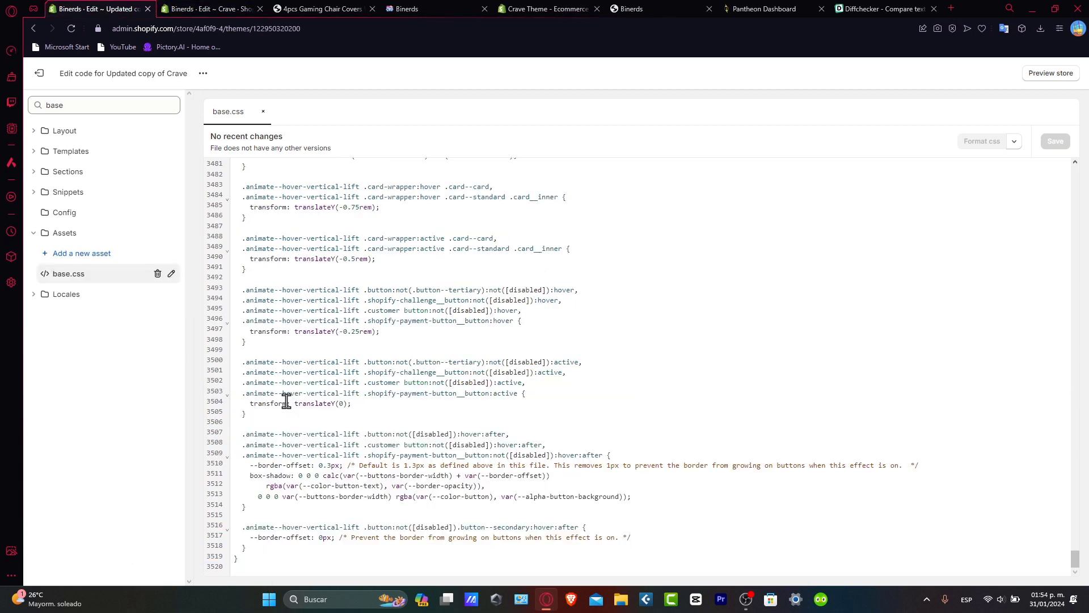
click(237, 561)
key(ctrl+v)
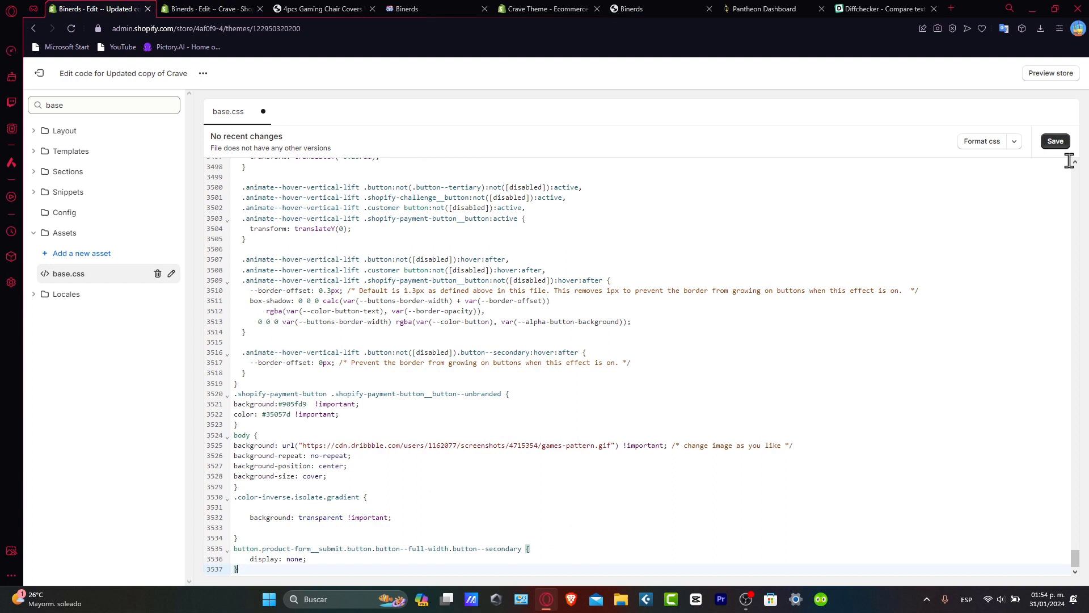
click(1055, 141)
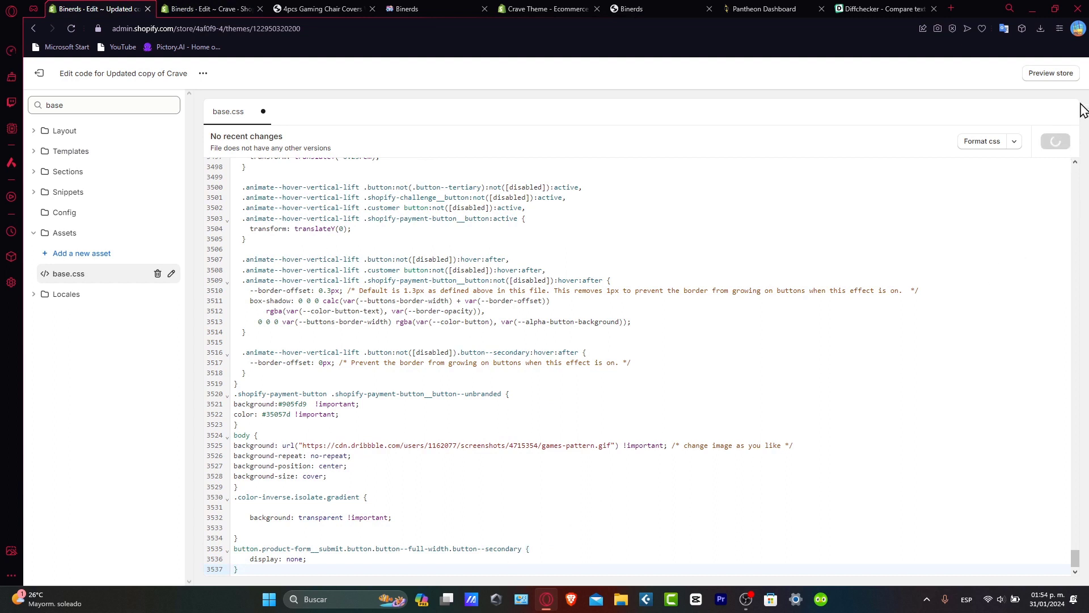
- Preview the storefront on Updated copy of Crave, dismiss the signup popup, then return to Crave's code editor
click(1072, 75)
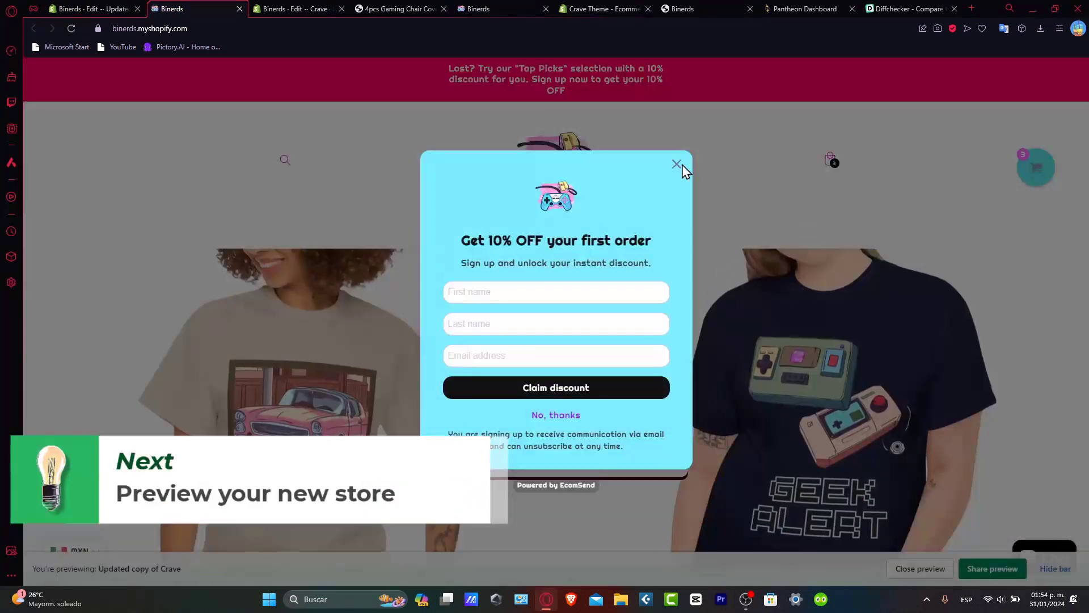
click(676, 164)
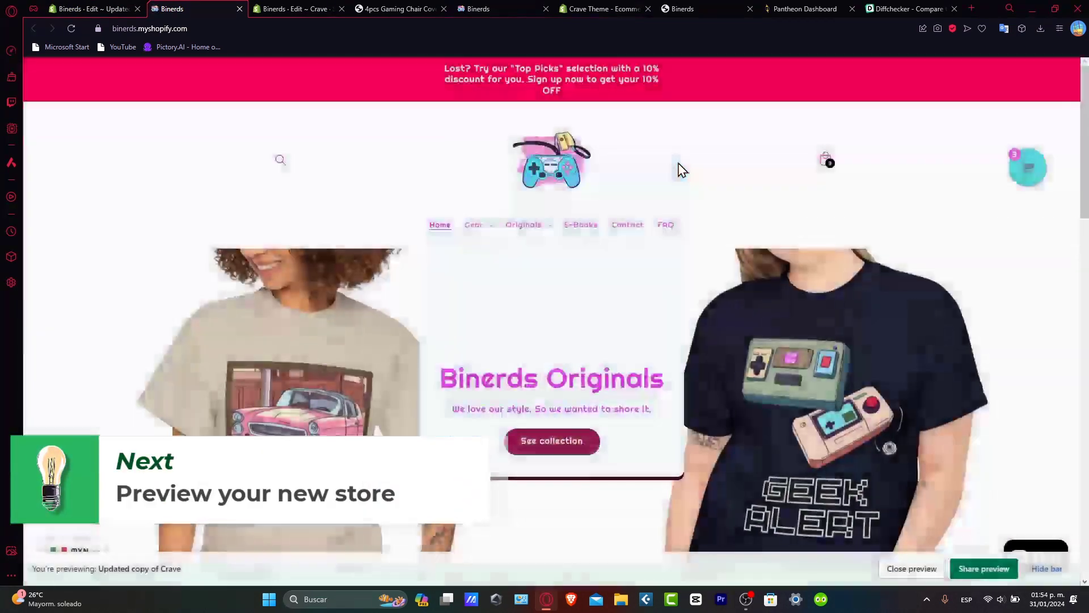
scroll(842, 272, down, 8)
scroll(835, 294, down, 7)
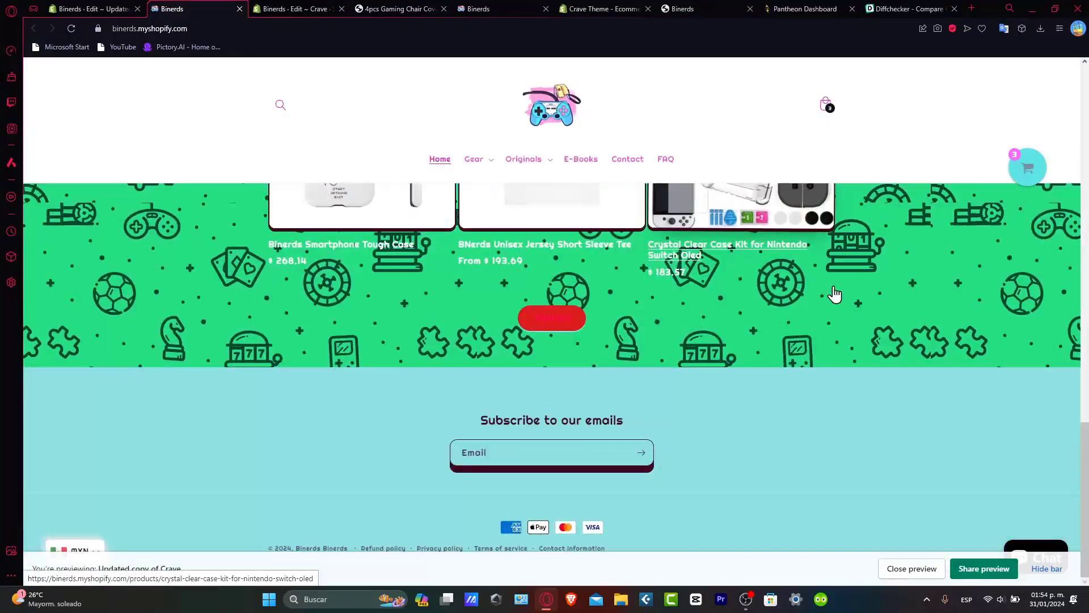
scroll(835, 294, up, 5)
scroll(834, 292, up, 5)
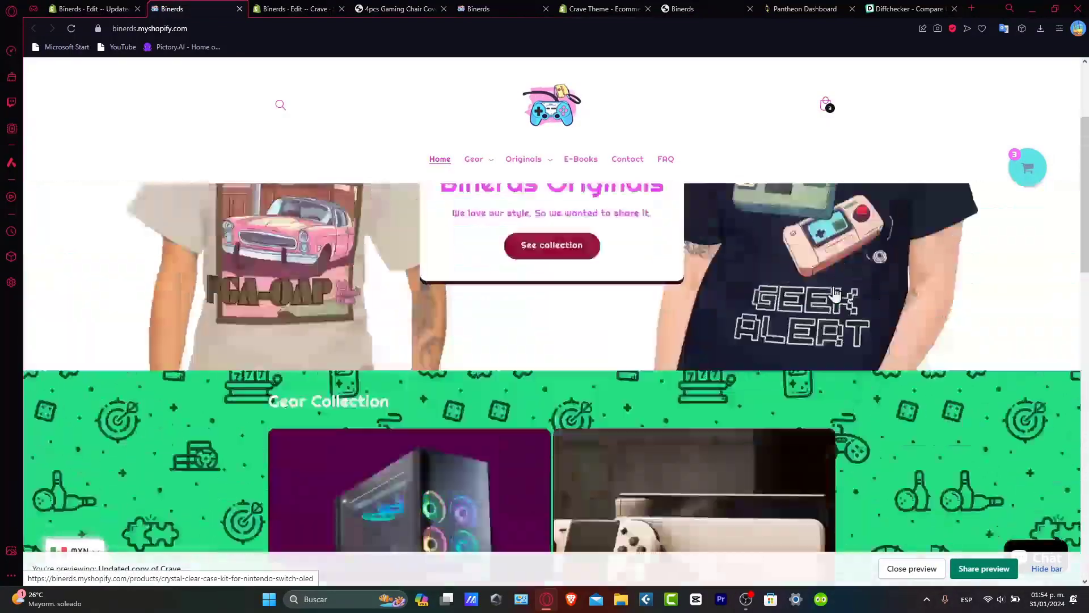
scroll(833, 293, down, 5)
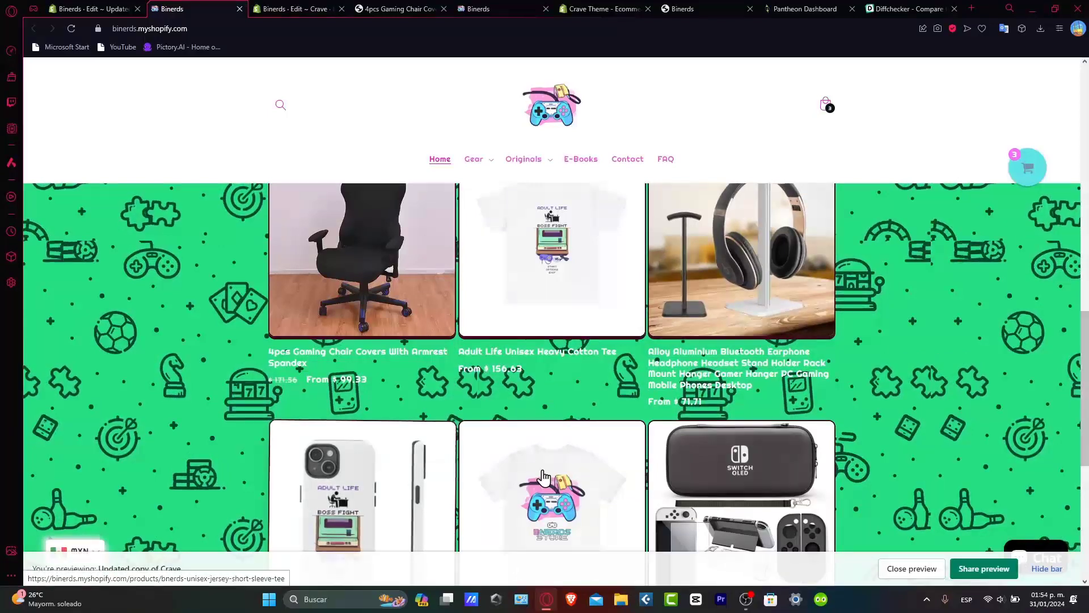
click(335, 8)
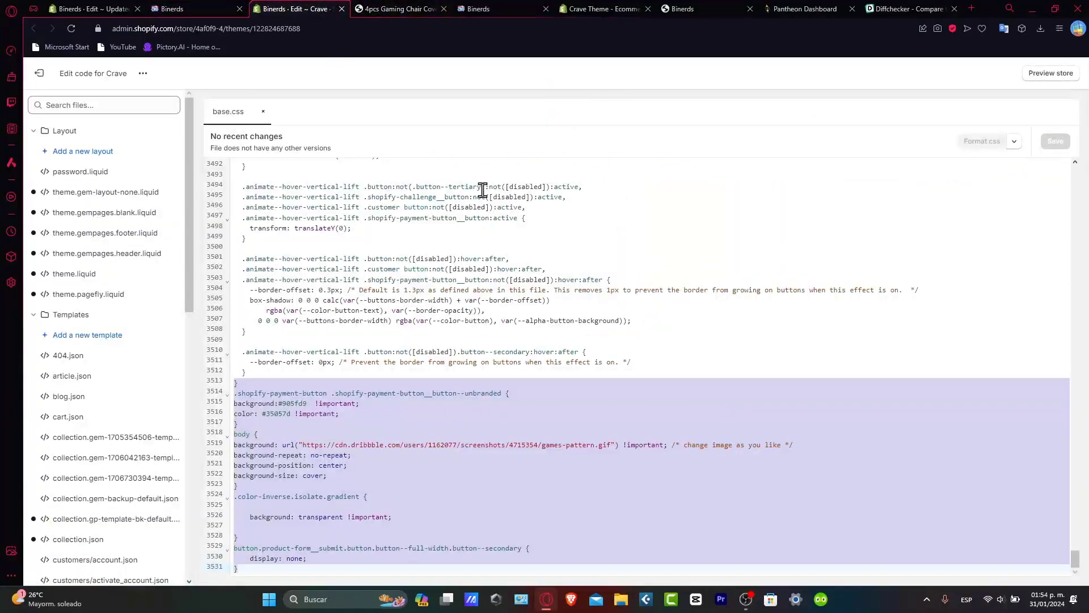
- Open settings_data.json via a 'setting' file search, then exit the code editor to Themes
click(89, 102)
text(setting)
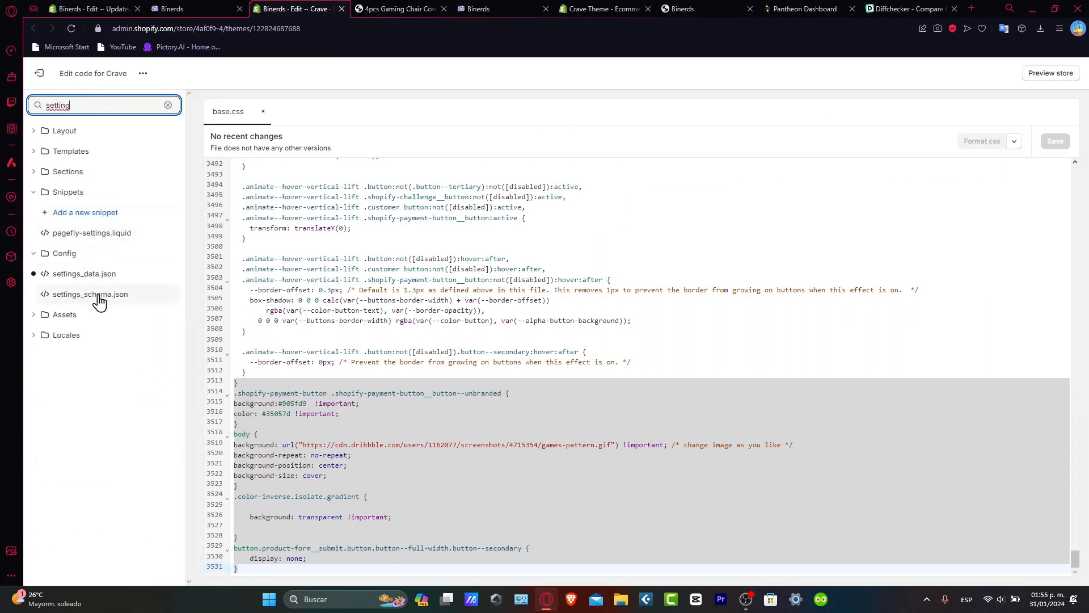
click(87, 274)
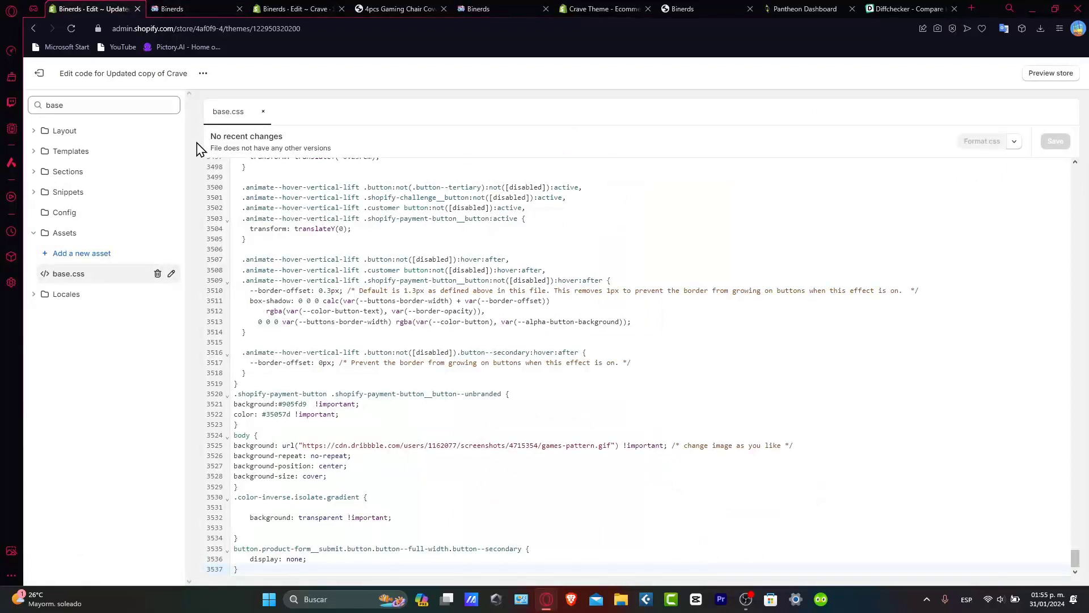
click(39, 73)
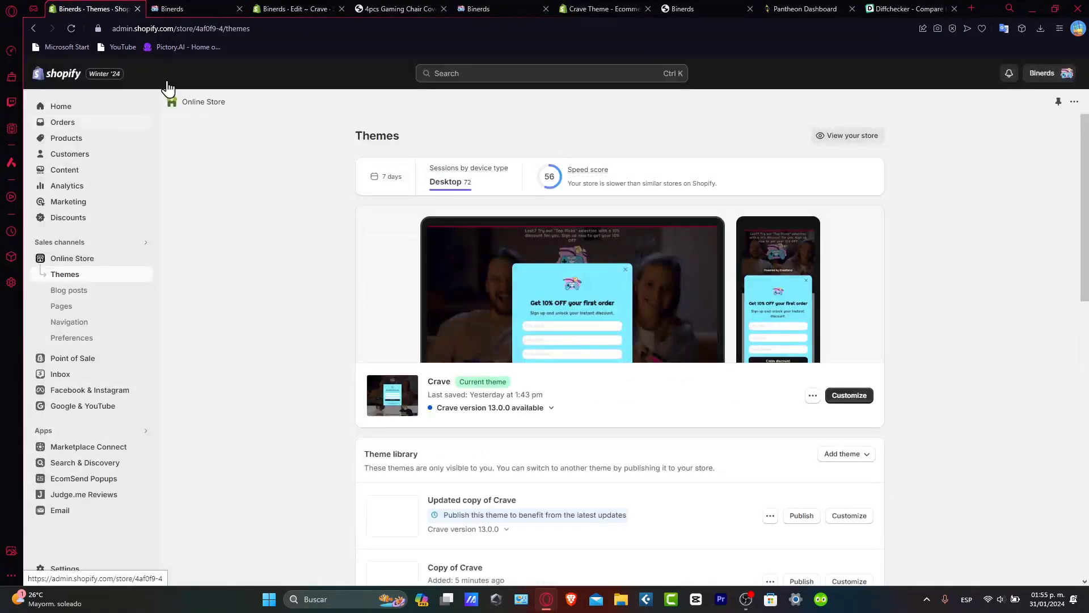
- Close the old Crave editor and publish 'Updated copy of Crave', moving the original Crave to the theme library
click(341, 9)
scroll(571, 512, down, 3)
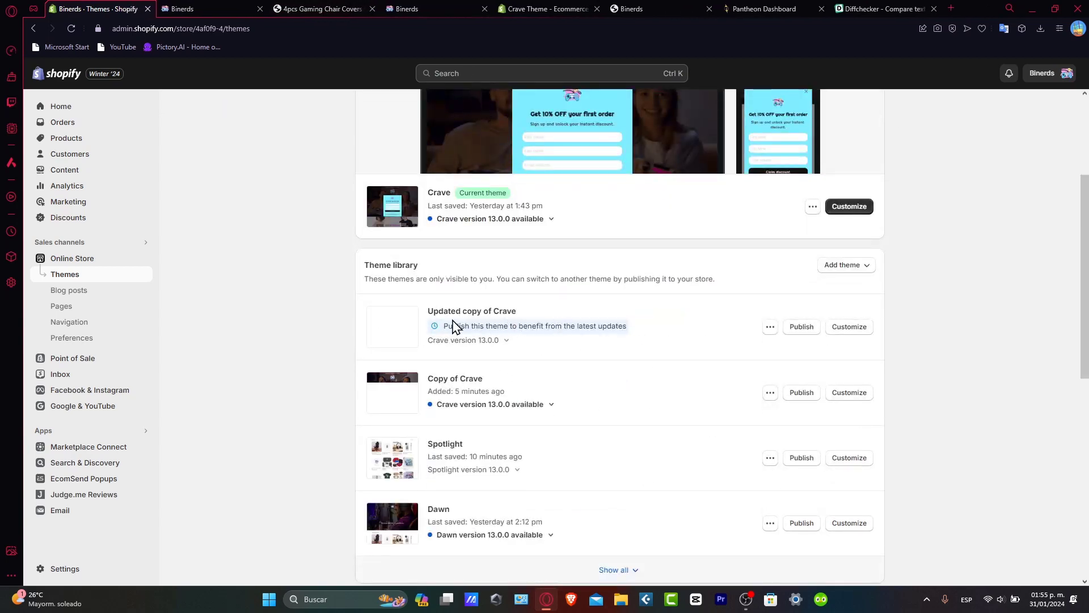
drag(430, 312, 515, 312)
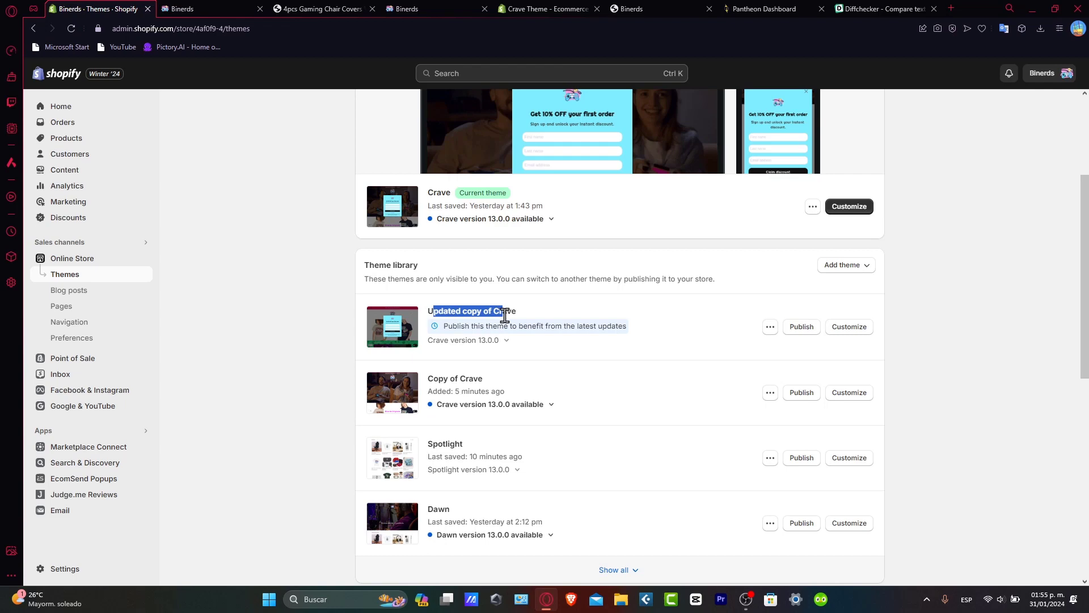
click(801, 327)
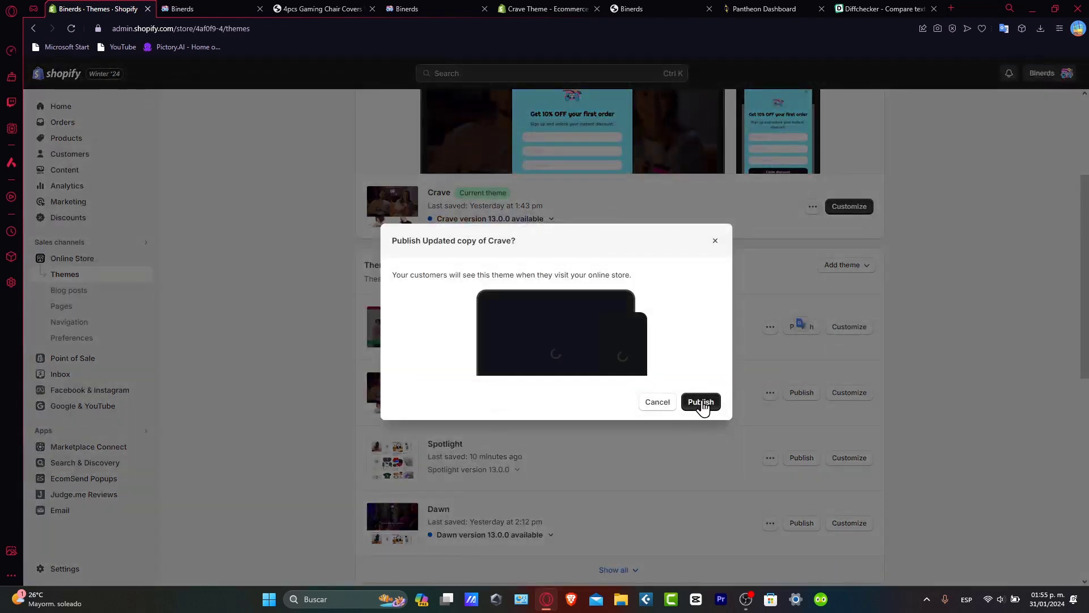
click(702, 402)
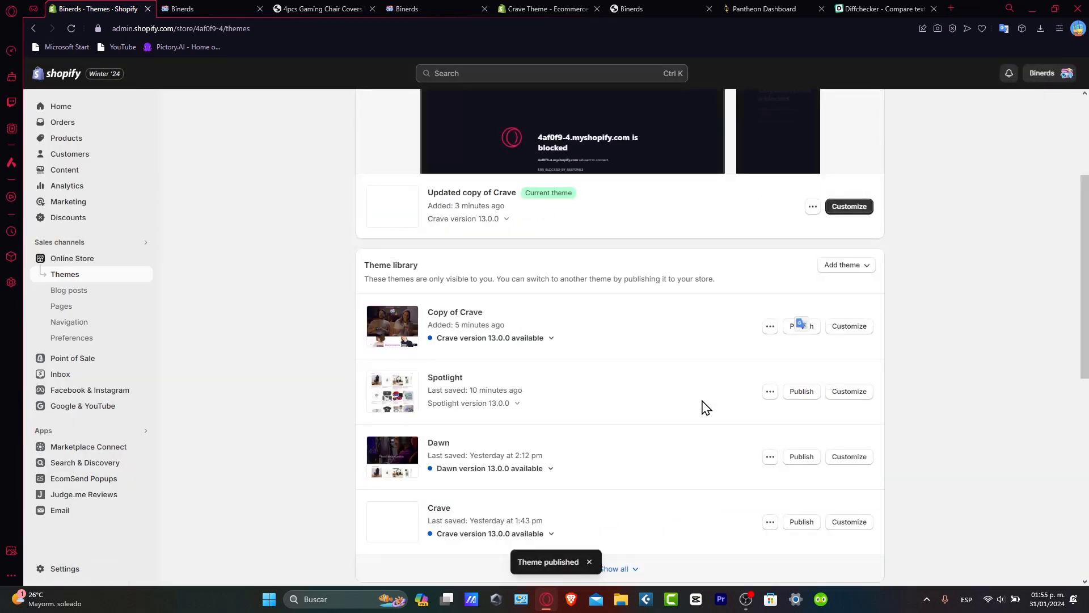